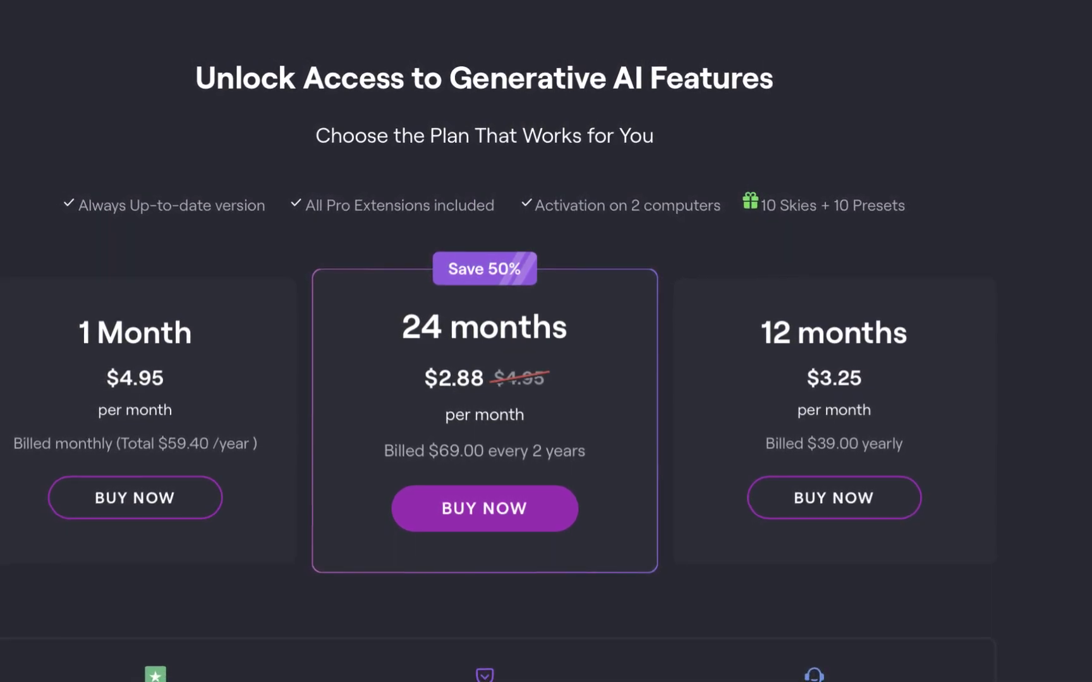
# Pull highlights to -100 and lift shadows on the cliff and seawall photos in both apps
pyautogui.press('space')
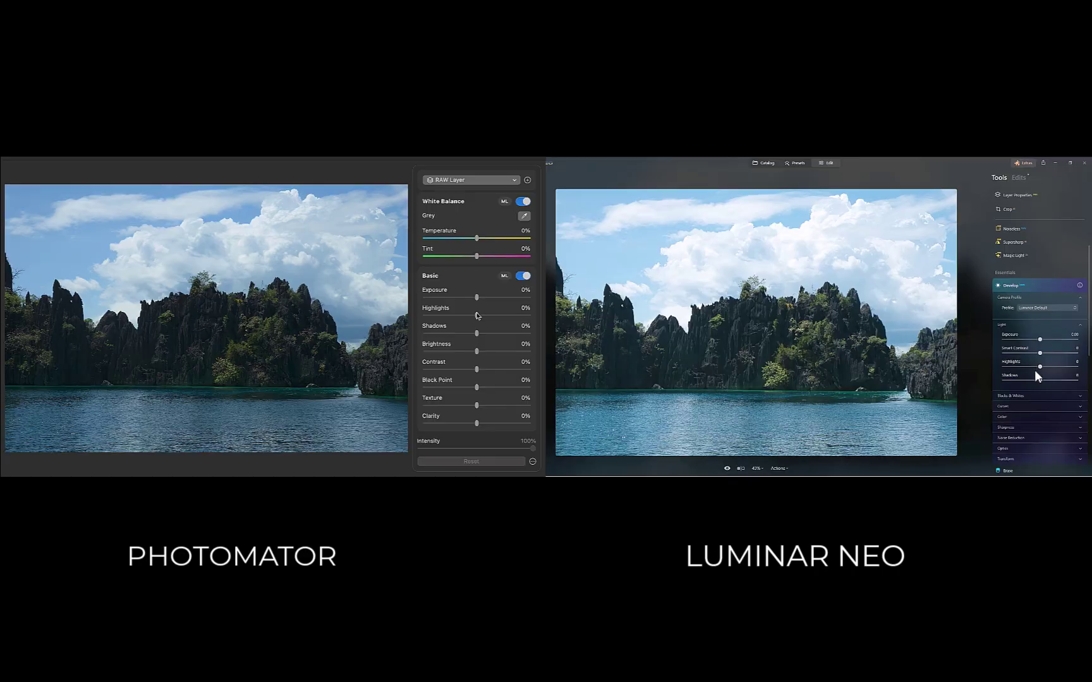
pyautogui.moveTo(477, 316); pyautogui.dragTo(414, 317)
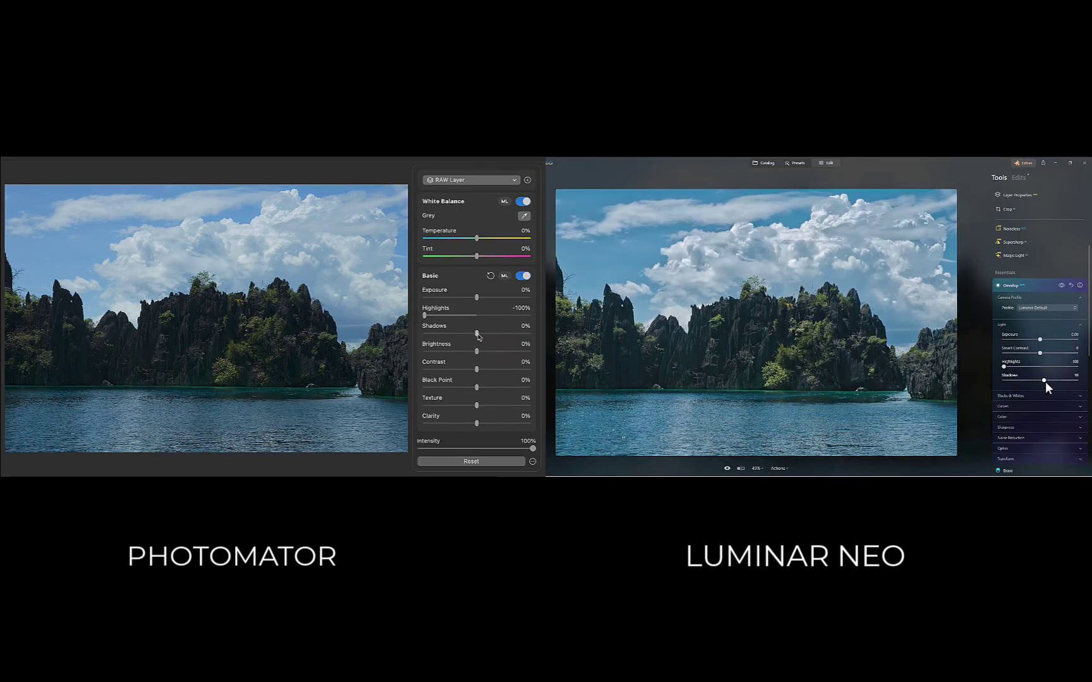
pyautogui.moveTo(476, 333); pyautogui.dragTo(519, 334)
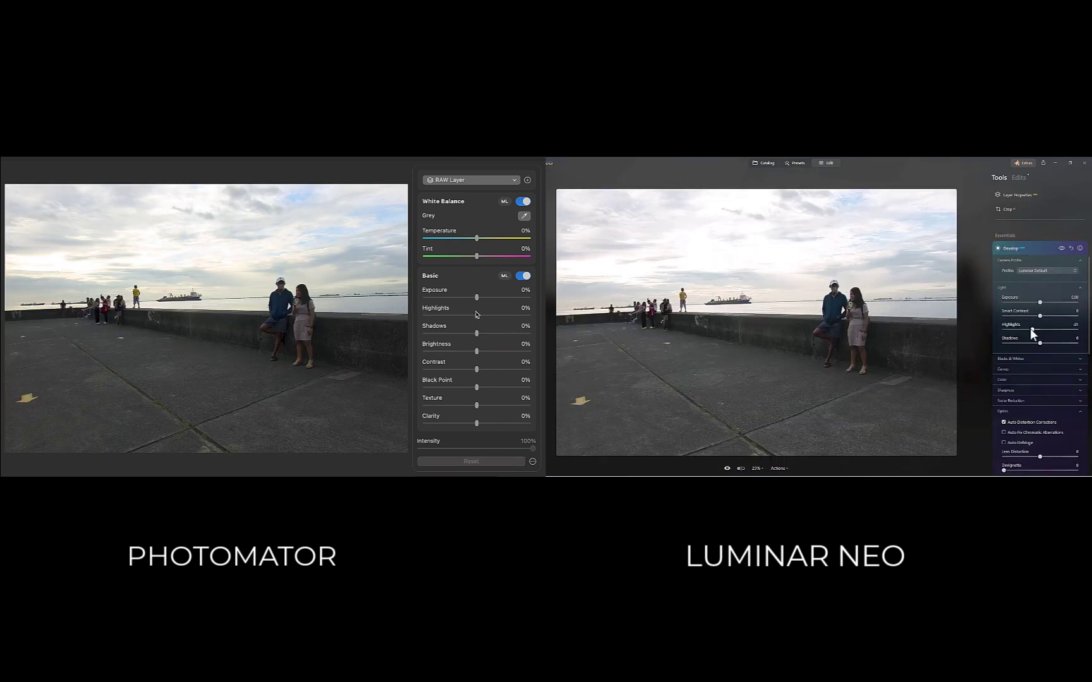
pyautogui.moveTo(1029, 327); pyautogui.dragTo(1007, 329)
pyautogui.moveTo(471, 316); pyautogui.dragTo(424, 316)
pyautogui.moveTo(1007, 329); pyautogui.dragTo(1004, 329)
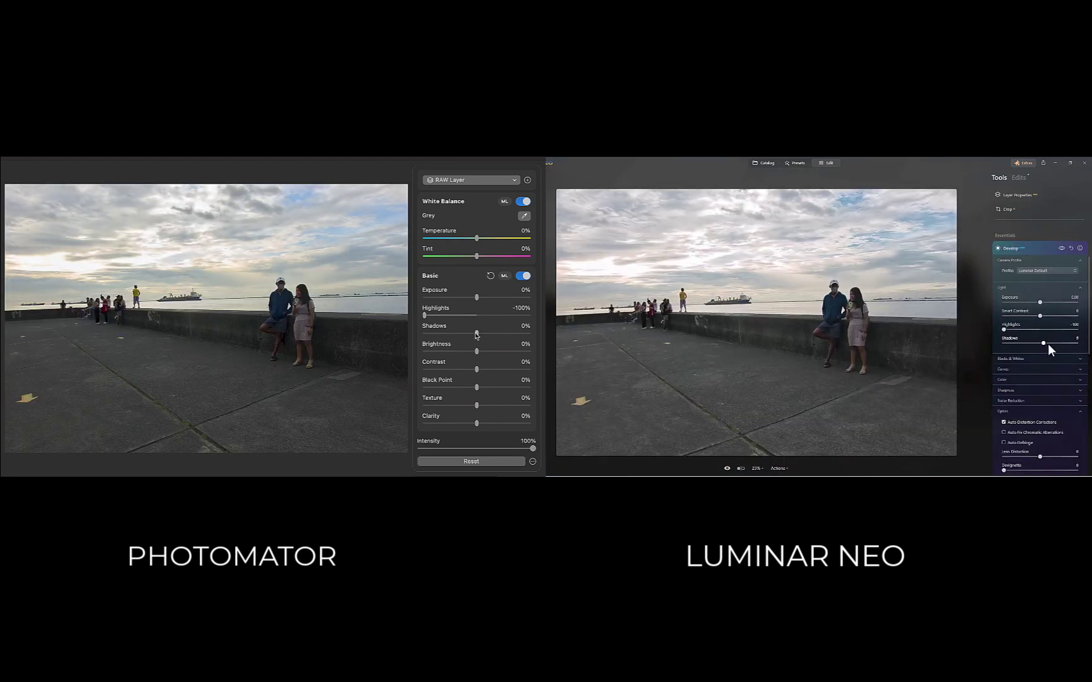
pyautogui.moveTo(476, 335); pyautogui.dragTo(499, 338)
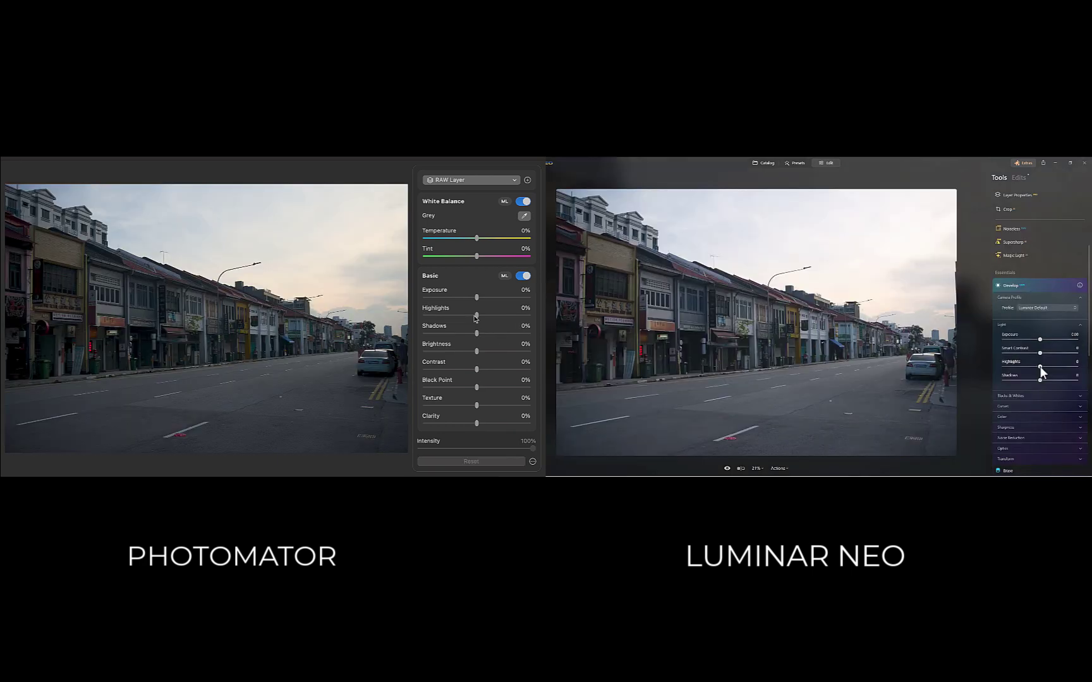
# On the street photo, set highlights to -100 and lift shadows to 66% and 61
pyautogui.moveTo(476, 316); pyautogui.dragTo(455, 316)
pyautogui.moveTo(1040, 366); pyautogui.dragTo(1004, 367)
pyautogui.moveTo(456, 316); pyautogui.dragTo(424, 316)
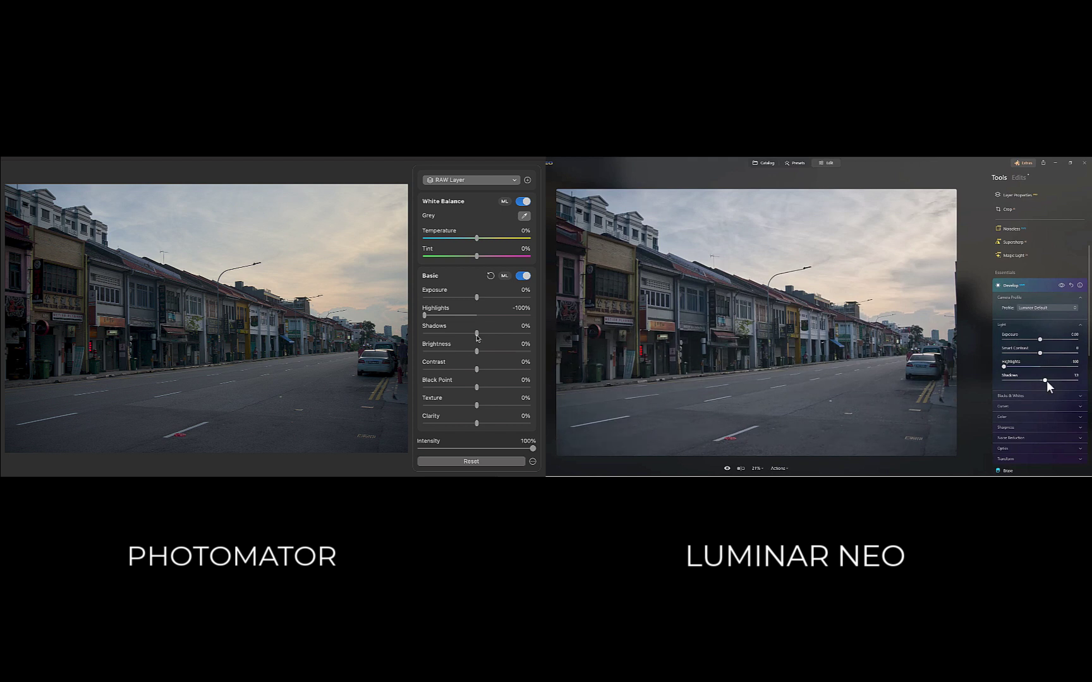
pyautogui.moveTo(1040, 379); pyautogui.dragTo(1062, 381)
pyautogui.moveTo(478, 338); pyautogui.dragTo(511, 337)
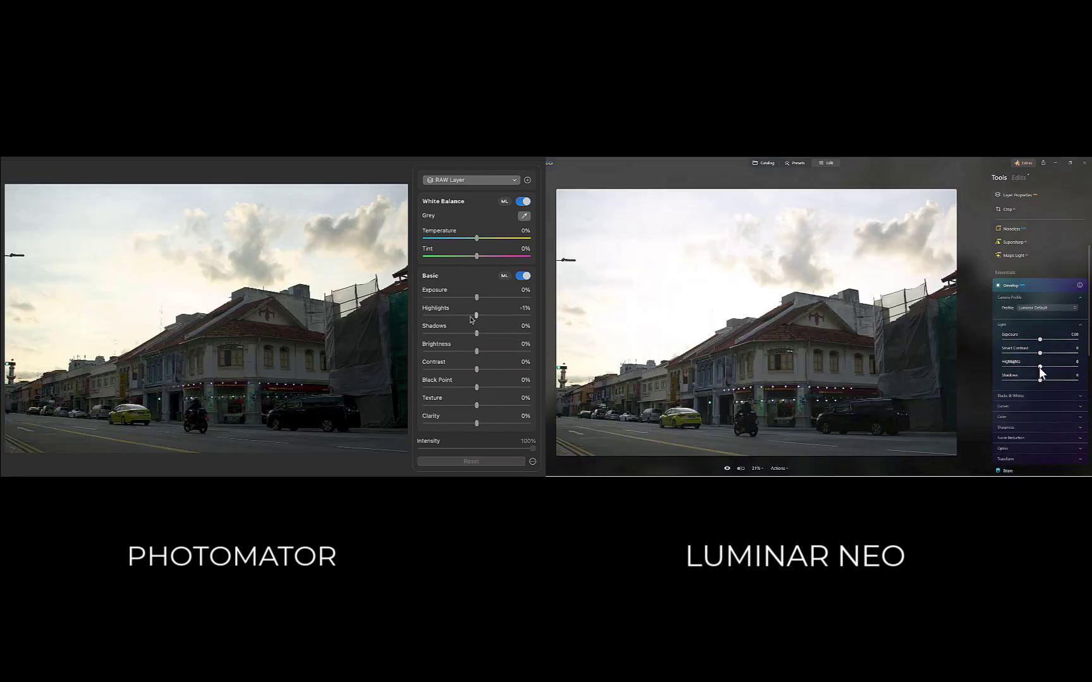
# Pull highlights down to -100 on the cloudy corner-building photo in both apps
pyautogui.moveTo(470, 318); pyautogui.dragTo(450, 317)
pyautogui.moveTo(1039, 366); pyautogui.dragTo(1018, 367)
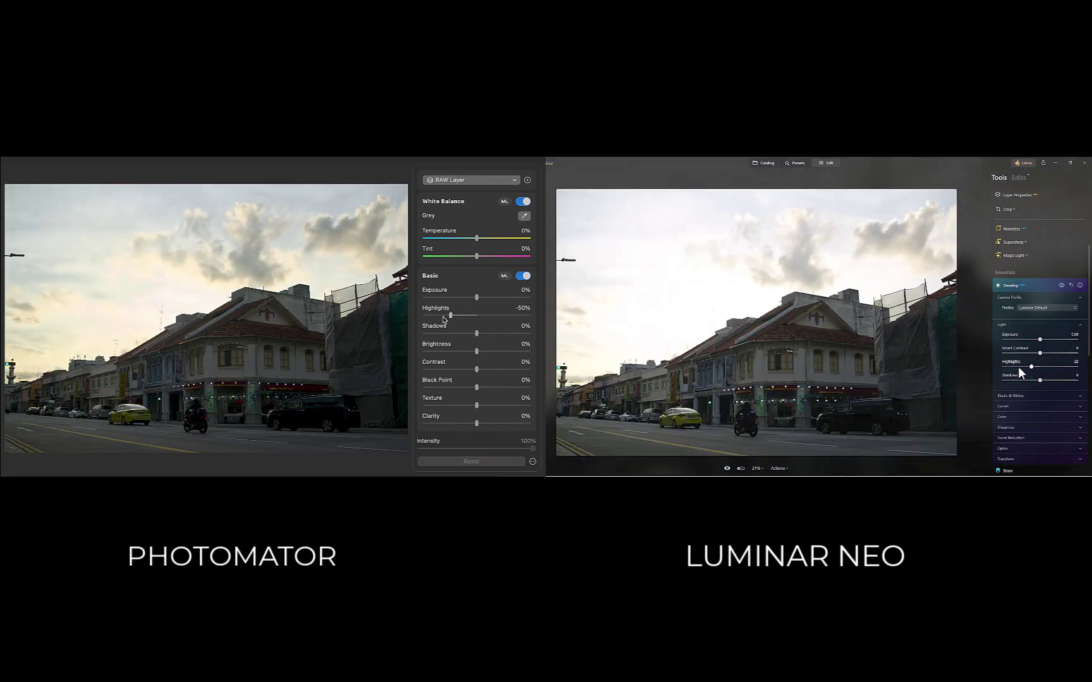
pyautogui.moveTo(450, 317); pyautogui.dragTo(436, 317)
pyautogui.moveTo(1018, 367); pyautogui.dragTo(1002, 367)
pyautogui.moveTo(436, 318); pyautogui.dragTo(422, 318)
pyautogui.moveTo(1002, 366); pyautogui.dragTo(997, 368)
pyautogui.moveTo(422, 318); pyautogui.dragTo(500, 335)
# Lift shadows to about 83% in both apps to brighten the corner buildings
pyautogui.moveTo(1042, 381); pyautogui.dragTo(1060, 382)
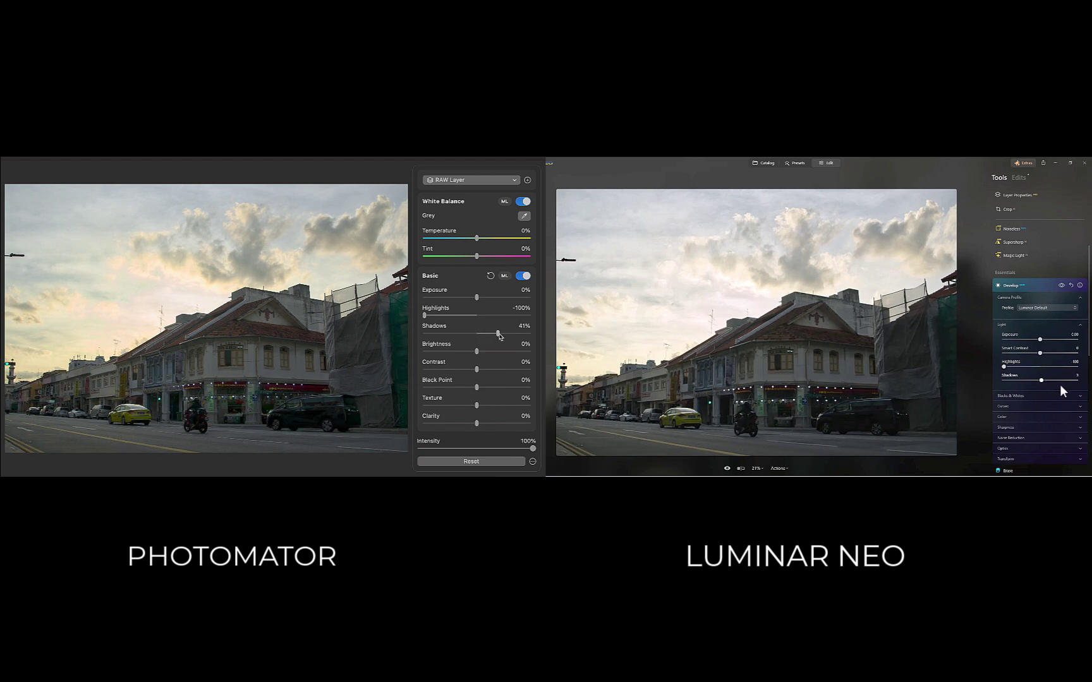
pyautogui.moveTo(500, 335); pyautogui.dragTo(511, 335)
pyautogui.moveTo(1060, 382); pyautogui.dragTo(1066, 382)
pyautogui.moveTo(510, 335); pyautogui.dragTo(518, 336)
pyautogui.moveTo(1065, 382); pyautogui.dragTo(1066, 383)
pyautogui.moveTo(518, 336); pyautogui.dragTo(520, 336)
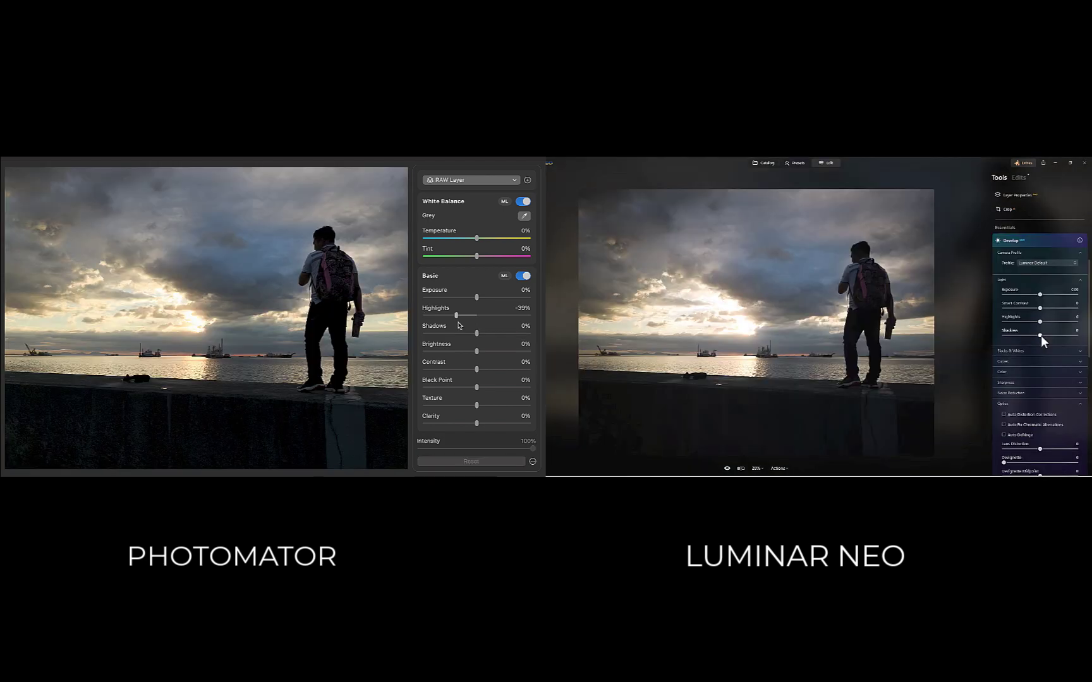
# On the sunset silhouette photo, lower highlights and lift shadows to reveal the seawall
pyautogui.moveTo(458, 325); pyautogui.dragTo(398, 322)
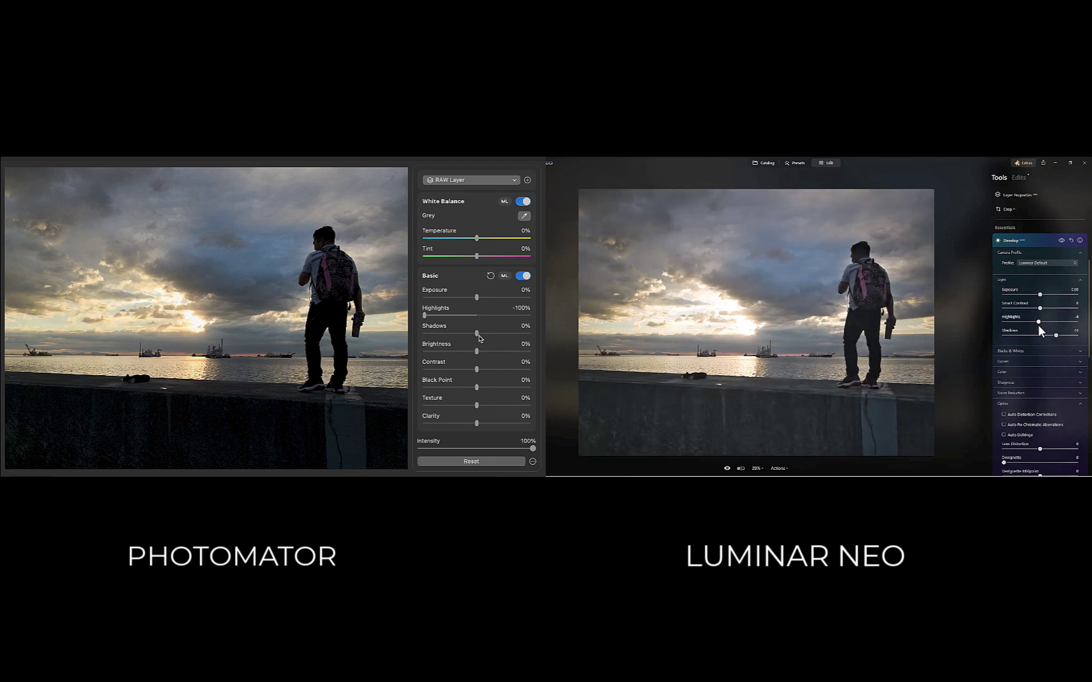
pyautogui.moveTo(1039, 322); pyautogui.dragTo(963, 315)
pyautogui.moveTo(477, 333); pyautogui.dragTo(531, 336)
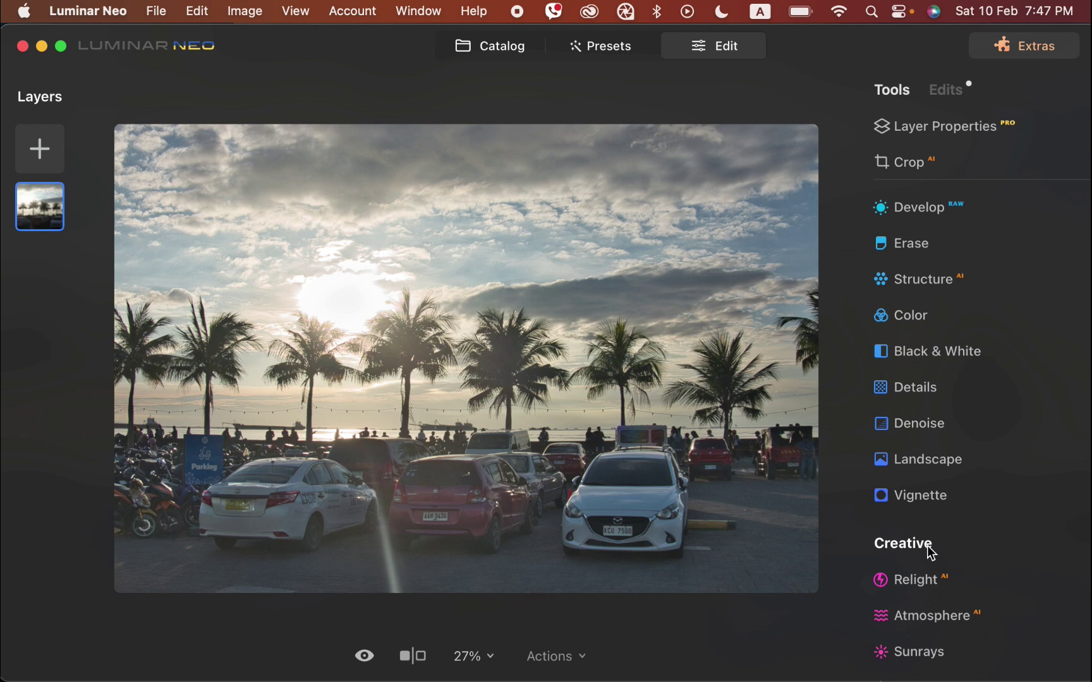
# Open Details and raise Medium Details to 95 and Large Details to 77
pyautogui.click(915, 390)
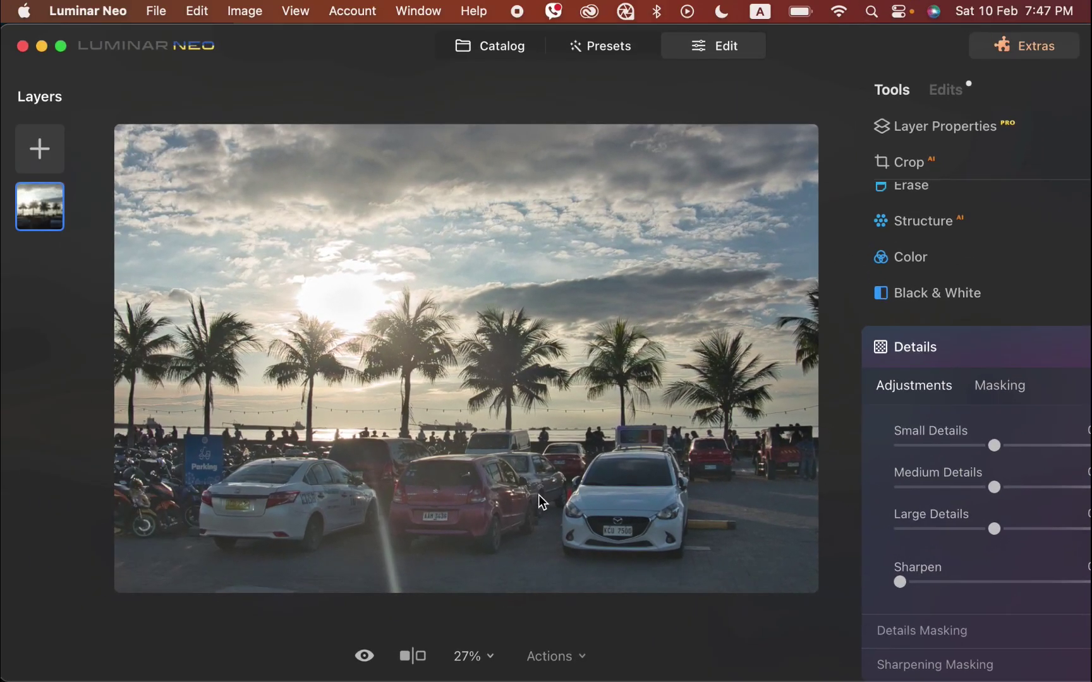
pyautogui.scroll(5, 538, 497)
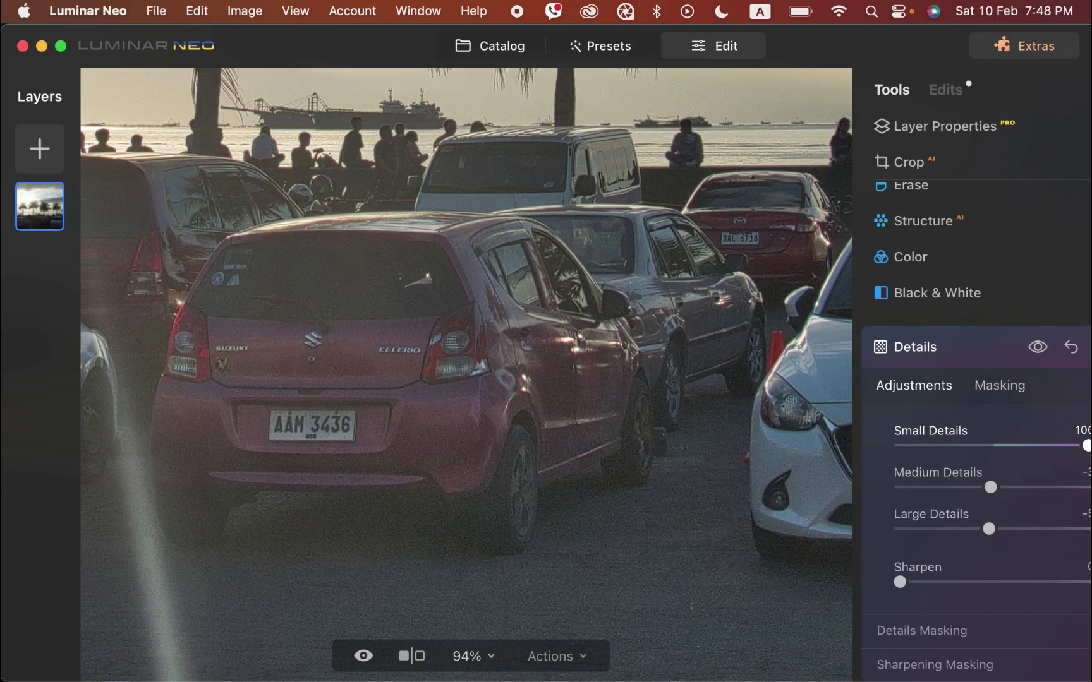
pyautogui.moveTo(992, 491); pyautogui.dragTo(1087, 487)
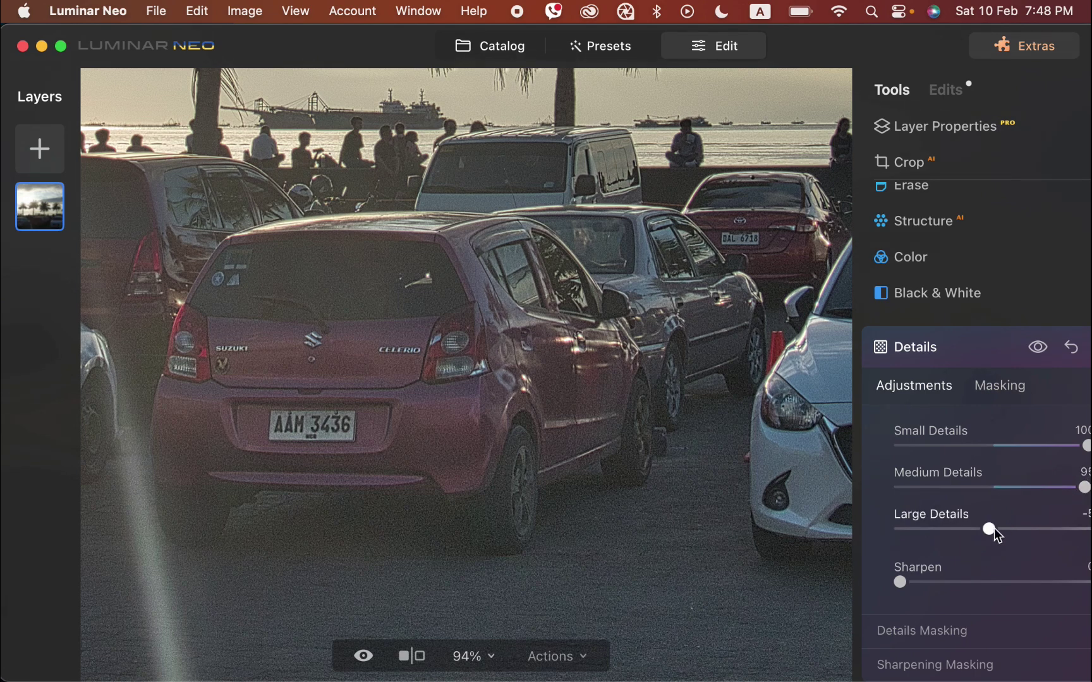
pyautogui.moveTo(990, 529); pyautogui.dragTo(1074, 528)
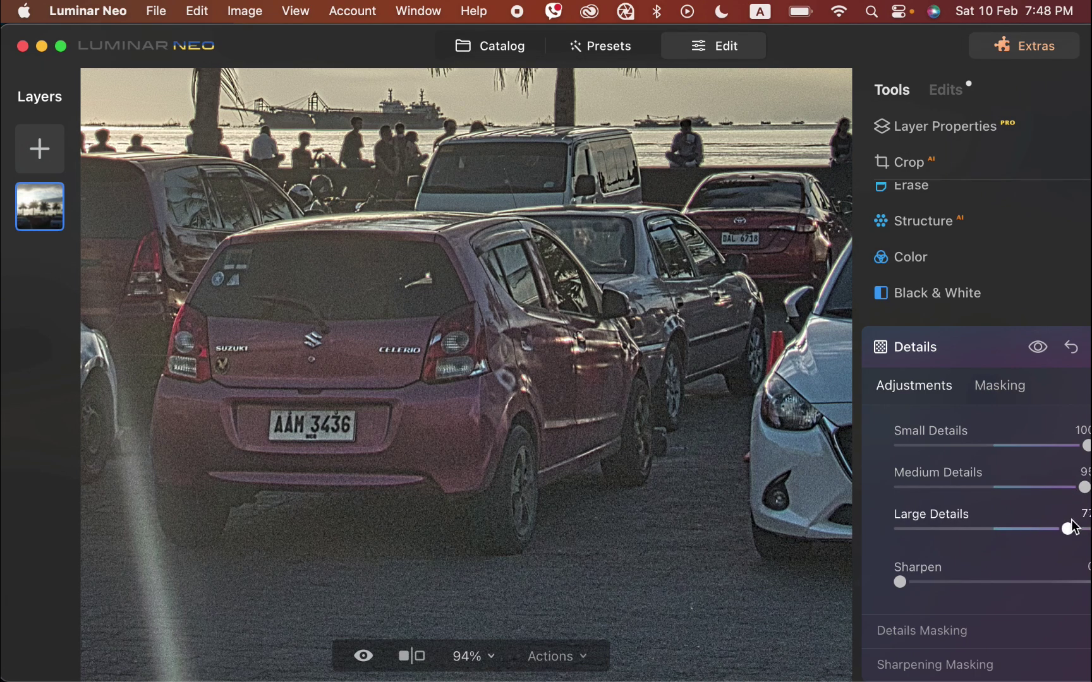
# Toggle the Details effect off and on to compare before and after
pyautogui.click(1038, 347)
pyautogui.click(1038, 347)
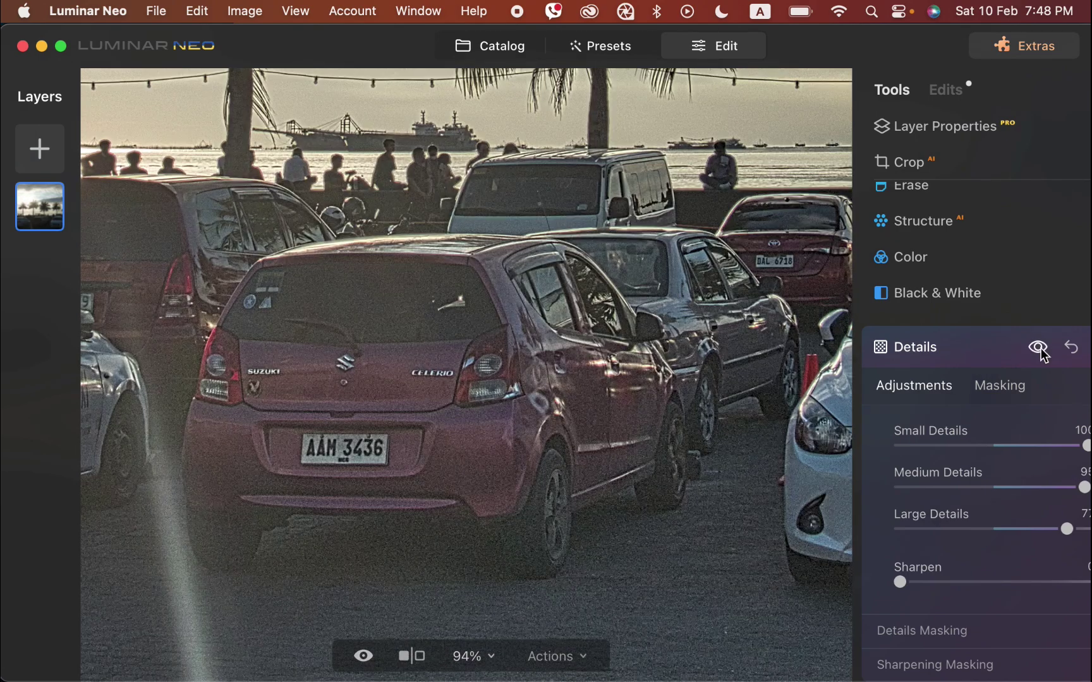
pyautogui.click(1038, 348)
pyautogui.click(1038, 348)
pyautogui.click(1038, 348)
pyautogui.click(1038, 348)
pyautogui.click(1039, 348)
pyautogui.click(1038, 348)
pyautogui.click(1038, 347)
# Apply Supersharp at High strength and toggle it to compare the sharpening
pyautogui.scroll(5, 1051, 416)
pyautogui.click(1052, 419)
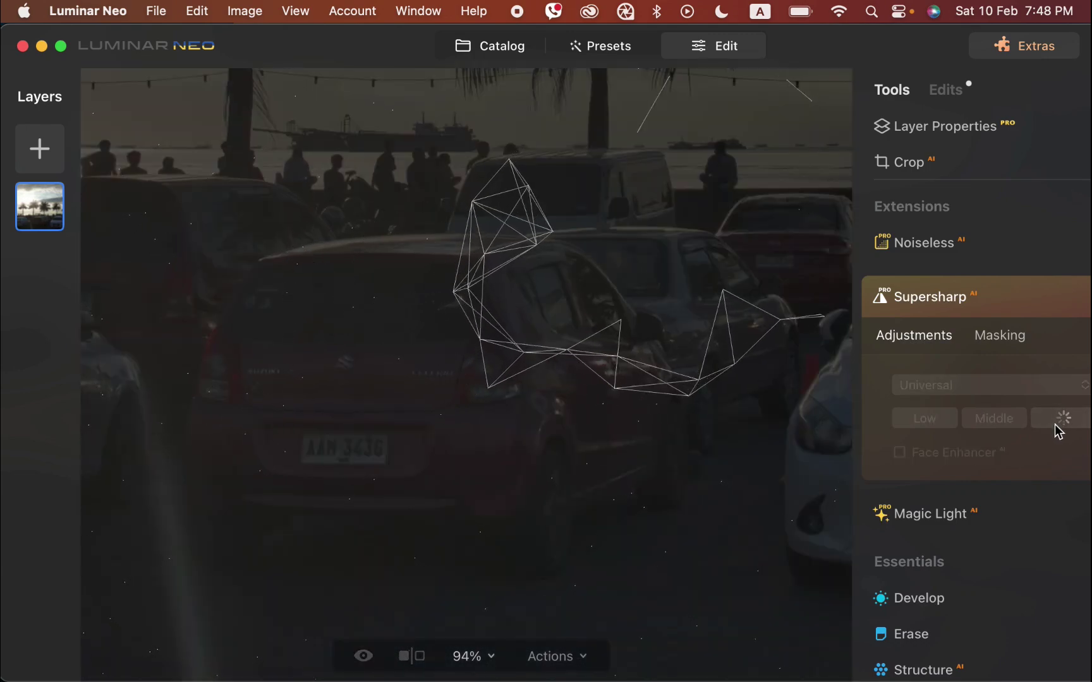
pyautogui.scroll(5, 566, 361)
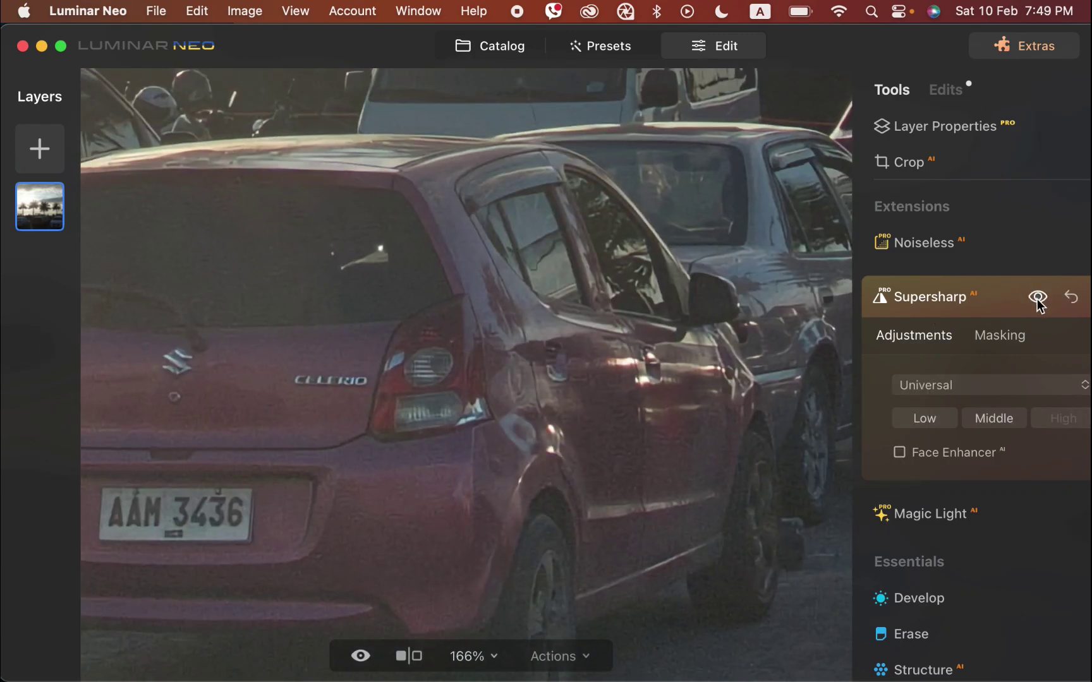
pyautogui.click(1038, 297)
pyautogui.click(1038, 297)
pyautogui.click(1038, 302)
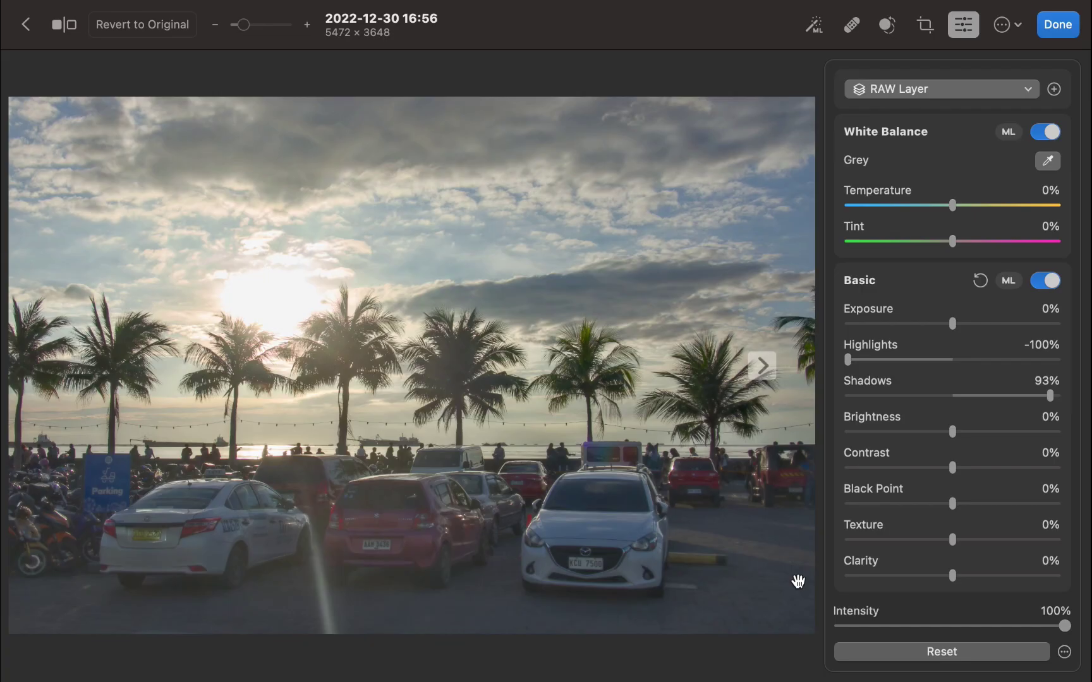
# Enable Photomator's Sharpen on the car photo with about 46% intensity at 2.5 px radius
pyautogui.scroll(3, 388, 520)
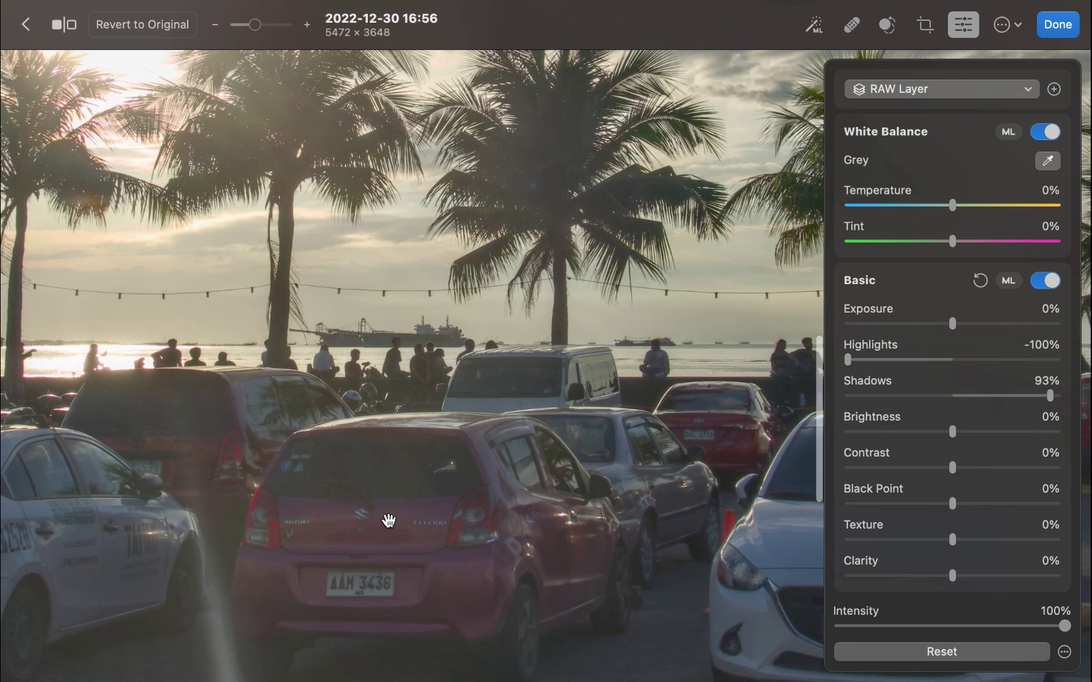
pyautogui.scroll(5, 389, 520)
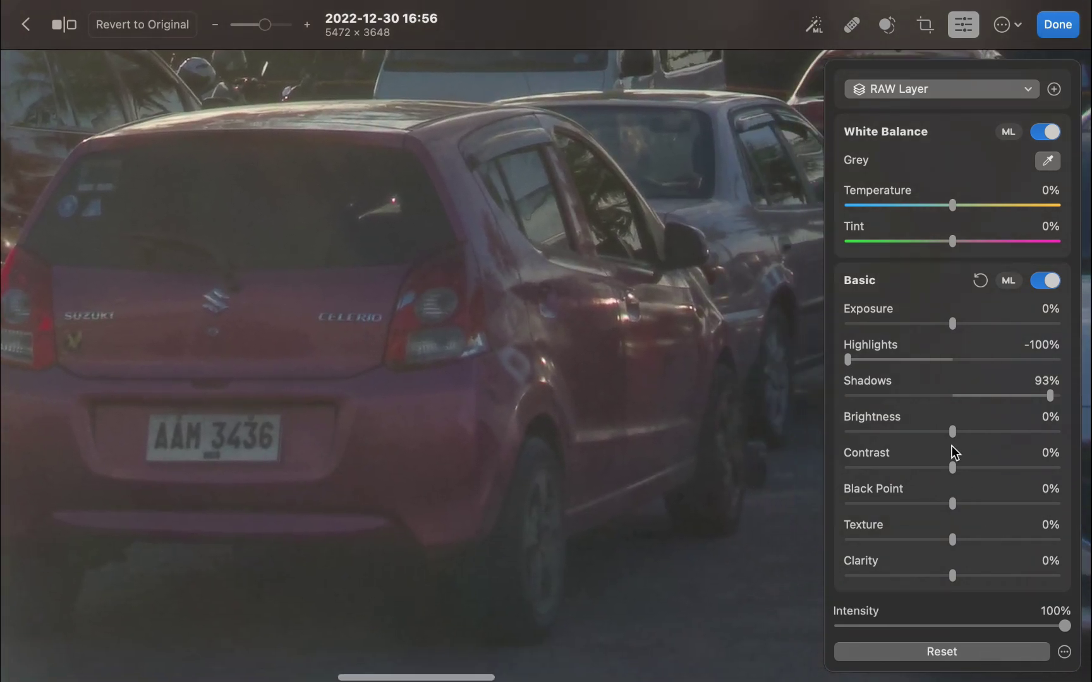
pyautogui.scroll(-5, 954, 452)
pyautogui.scroll(-15, 954, 452)
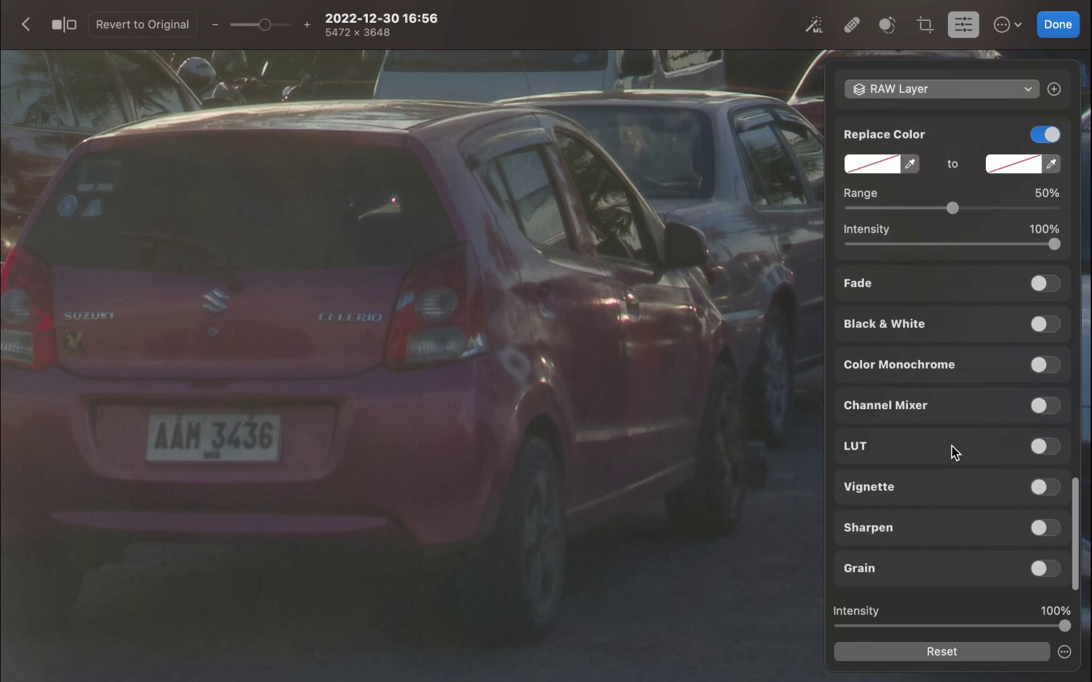
pyautogui.click(1044, 529)
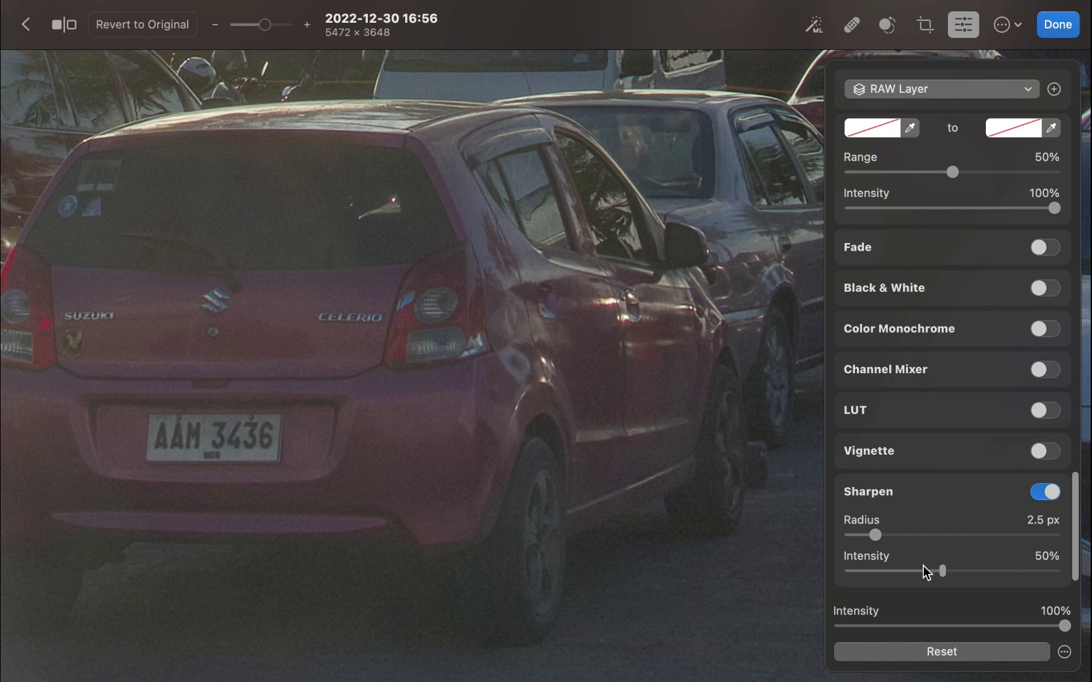
pyautogui.moveTo(944, 576); pyautogui.dragTo(1072, 577)
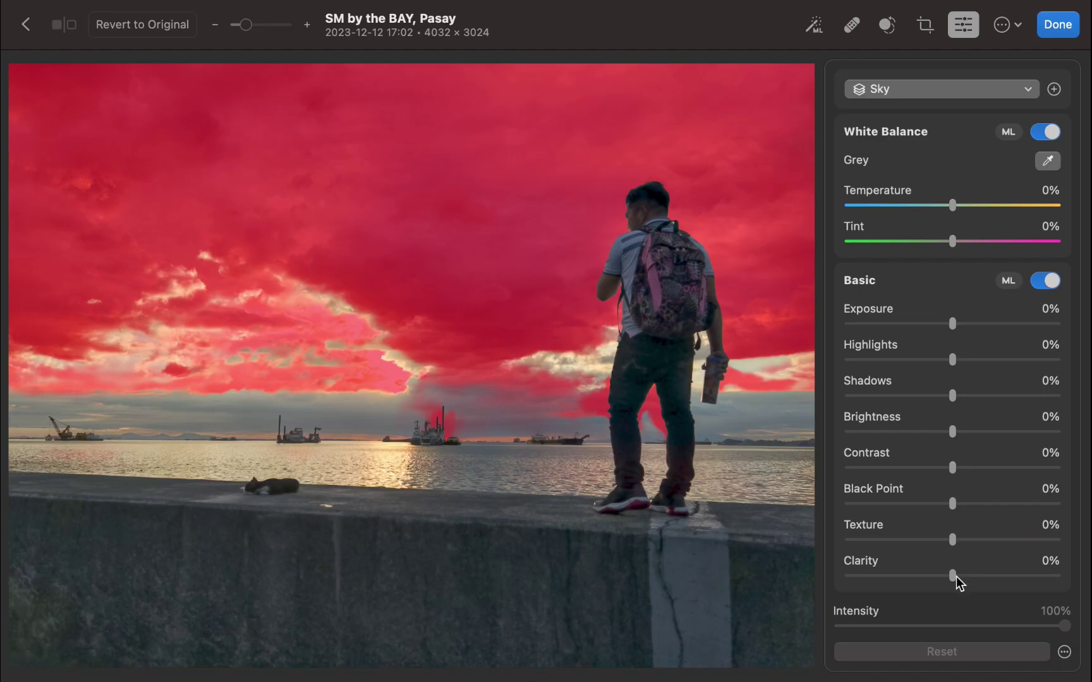
# Test Clarity extremes in Photomator, then set Luminar's Structure Amount to 35
pyautogui.moveTo(953, 577); pyautogui.dragTo(1070, 597)
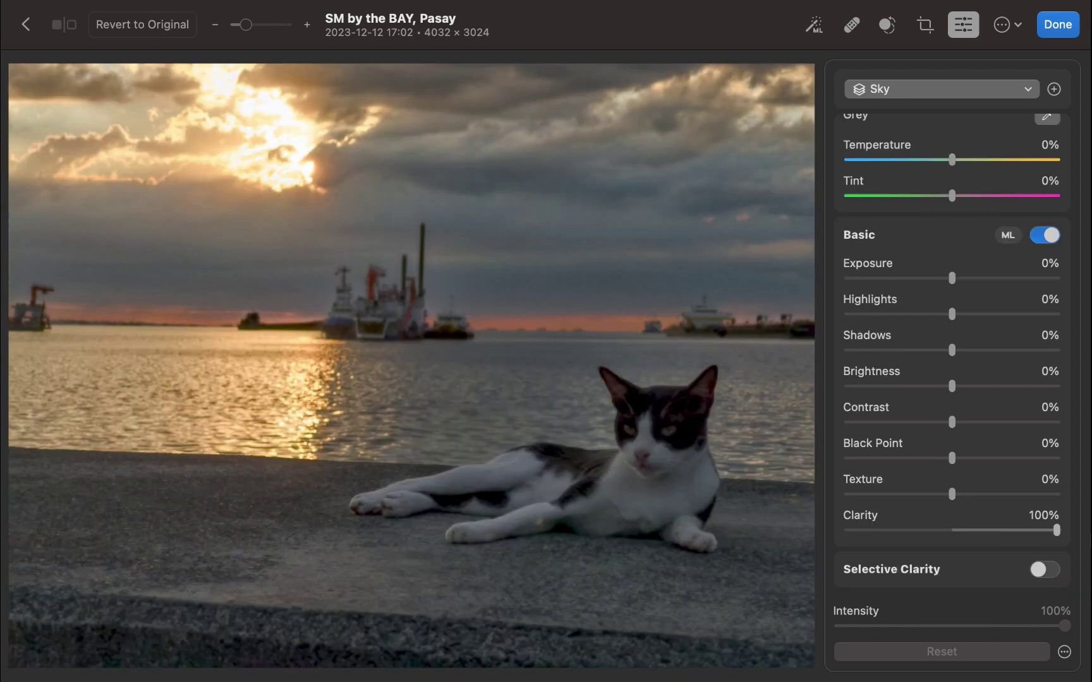
pyautogui.moveTo(1060, 531); pyautogui.dragTo(894, 524)
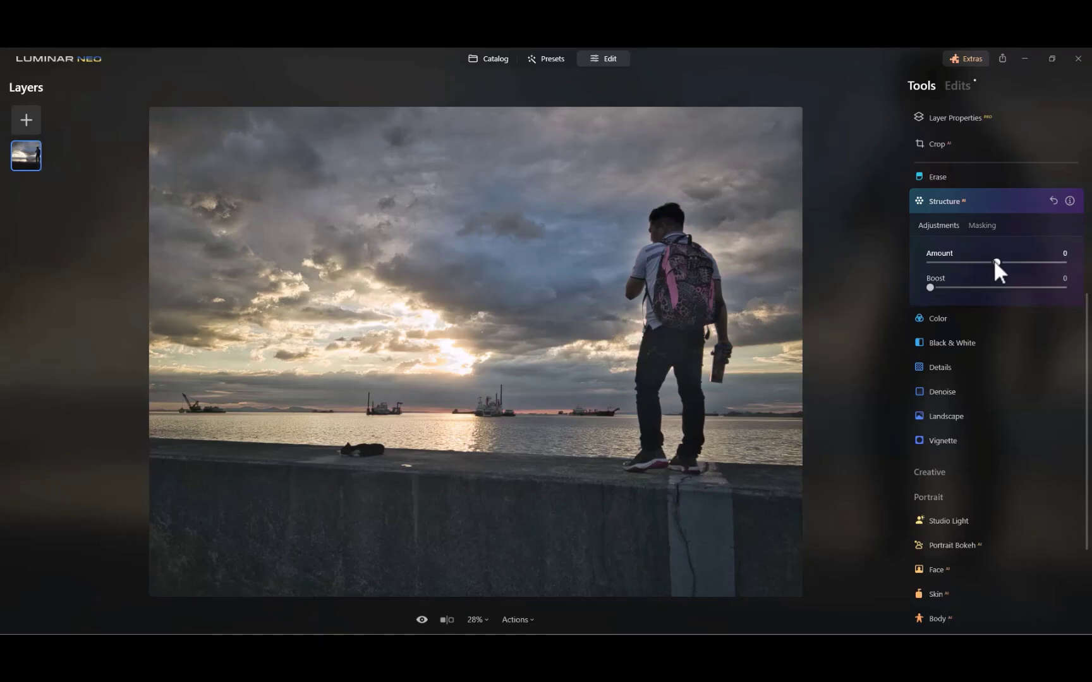
pyautogui.moveTo(992, 259); pyautogui.dragTo(1030, 268)
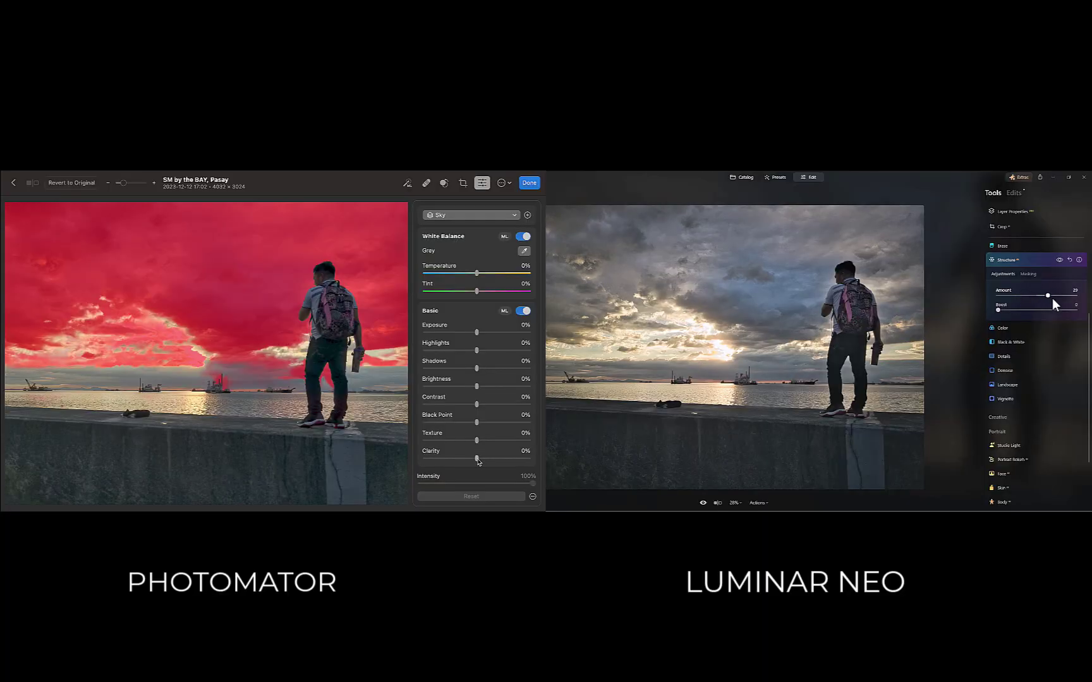
# Sweep Photomator Clarity and Luminar Structure up and down, settling at Clarity 100% and Structure 65
pyautogui.moveTo(479, 460); pyautogui.dragTo(501, 459)
pyautogui.moveTo(1052, 303); pyautogui.dragTo(1056, 304)
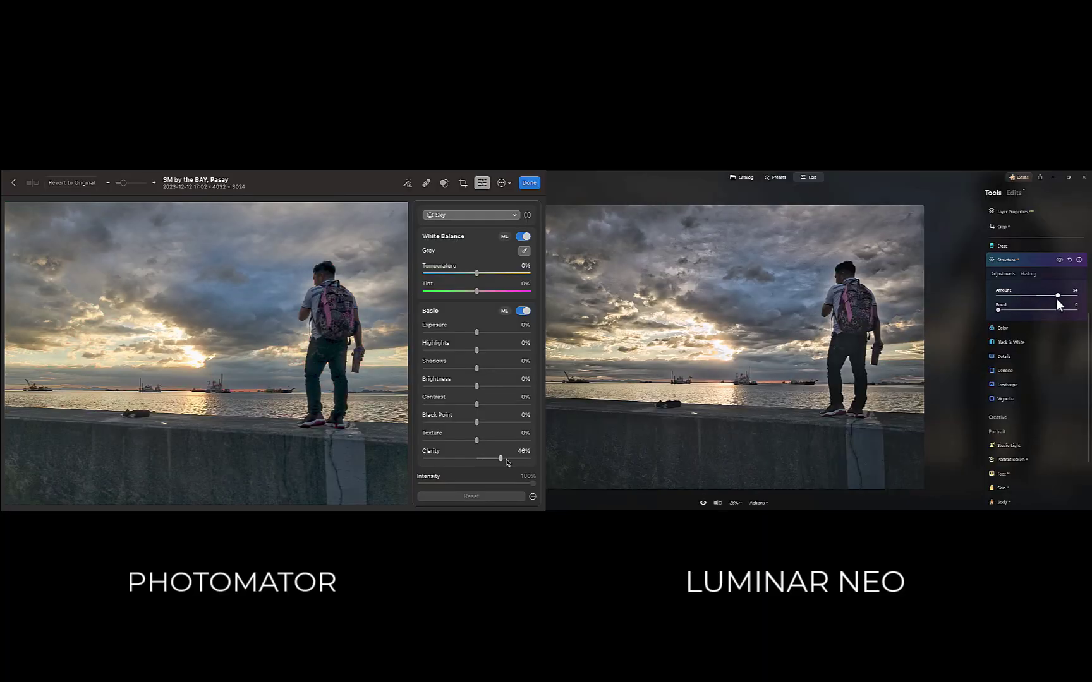
pyautogui.moveTo(501, 460); pyautogui.dragTo(530, 459)
pyautogui.moveTo(1056, 303); pyautogui.dragTo(1024, 303)
pyautogui.moveTo(529, 460); pyautogui.dragTo(512, 460)
pyautogui.moveTo(1023, 303); pyautogui.dragTo(1021, 304)
pyautogui.moveTo(512, 459); pyautogui.dragTo(499, 459)
pyautogui.moveTo(1021, 303); pyautogui.dragTo(1052, 303)
pyautogui.moveTo(500, 460); pyautogui.dragTo(529, 459)
pyautogui.moveTo(1052, 299); pyautogui.dragTo(1058, 300)
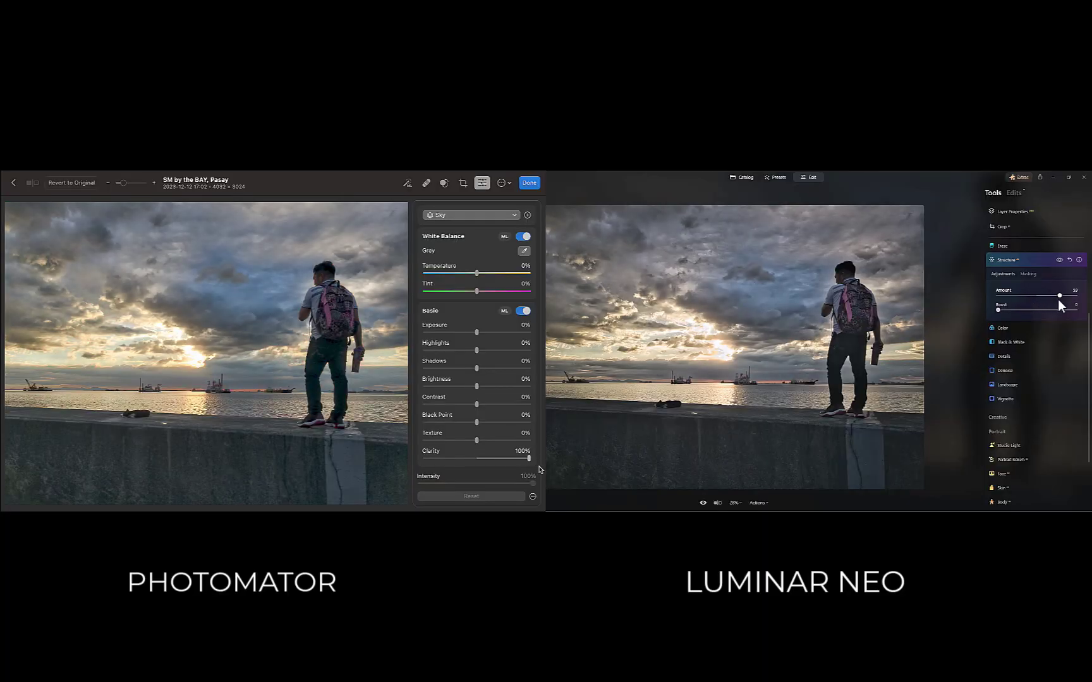
pyautogui.moveTo(530, 459); pyautogui.dragTo(518, 460)
pyautogui.moveTo(1058, 300); pyautogui.dragTo(1025, 298)
pyautogui.moveTo(518, 459); pyautogui.dragTo(510, 460)
pyautogui.moveTo(1024, 297); pyautogui.dragTo(1005, 297)
pyautogui.moveTo(510, 460); pyautogui.dragTo(530, 460)
pyautogui.moveTo(1005, 297); pyautogui.dragTo(1041, 297)
pyautogui.moveTo(530, 460); pyautogui.dragTo(518, 459)
pyautogui.moveTo(1042, 298); pyautogui.dragTo(1059, 300)
pyautogui.moveTo(518, 459); pyautogui.dragTo(464, 459)
pyautogui.moveTo(1060, 300); pyautogui.dragTo(1053, 301)
pyautogui.moveTo(464, 460); pyautogui.dragTo(530, 459)
pyautogui.moveTo(1053, 301); pyautogui.dragTo(1000, 297)
pyautogui.moveTo(529, 460); pyautogui.dragTo(484, 459)
pyautogui.moveTo(999, 297); pyautogui.dragTo(1020, 297)
pyautogui.moveTo(484, 459); pyautogui.dragTo(521, 459)
pyautogui.moveTo(1020, 297); pyautogui.dragTo(1051, 300)
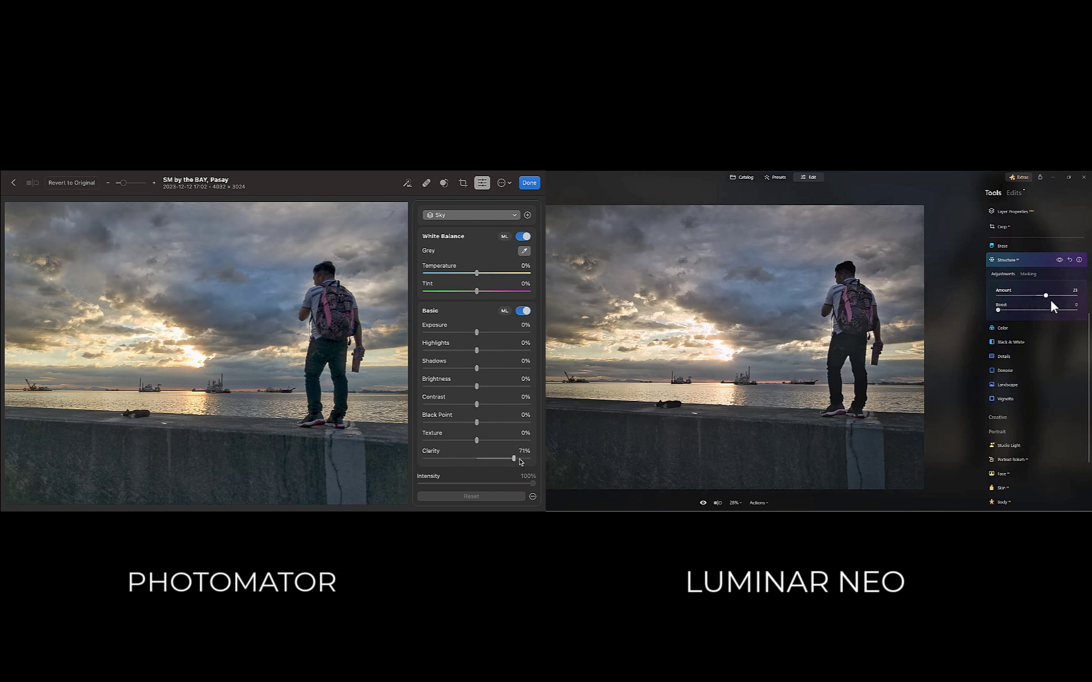
pyautogui.moveTo(521, 459); pyautogui.dragTo(530, 459)
pyautogui.moveTo(1050, 300); pyautogui.dragTo(1061, 301)
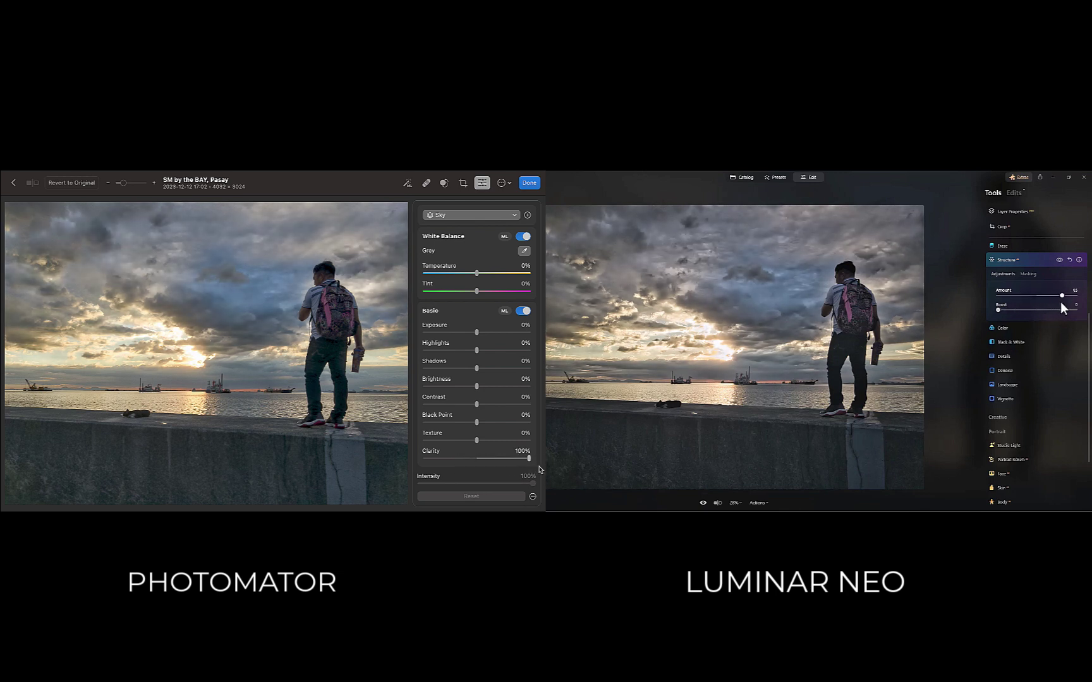
# Preview the unedited original, then lower Enhance AI Accent to 14 on the bamboo motorbike photo
pyautogui.moveTo(530, 460)
pyautogui.mouseDown()
pyautogui.moveTo(465, 459)
pyautogui.moveTo(530, 460)
pyautogui.mouseUp()
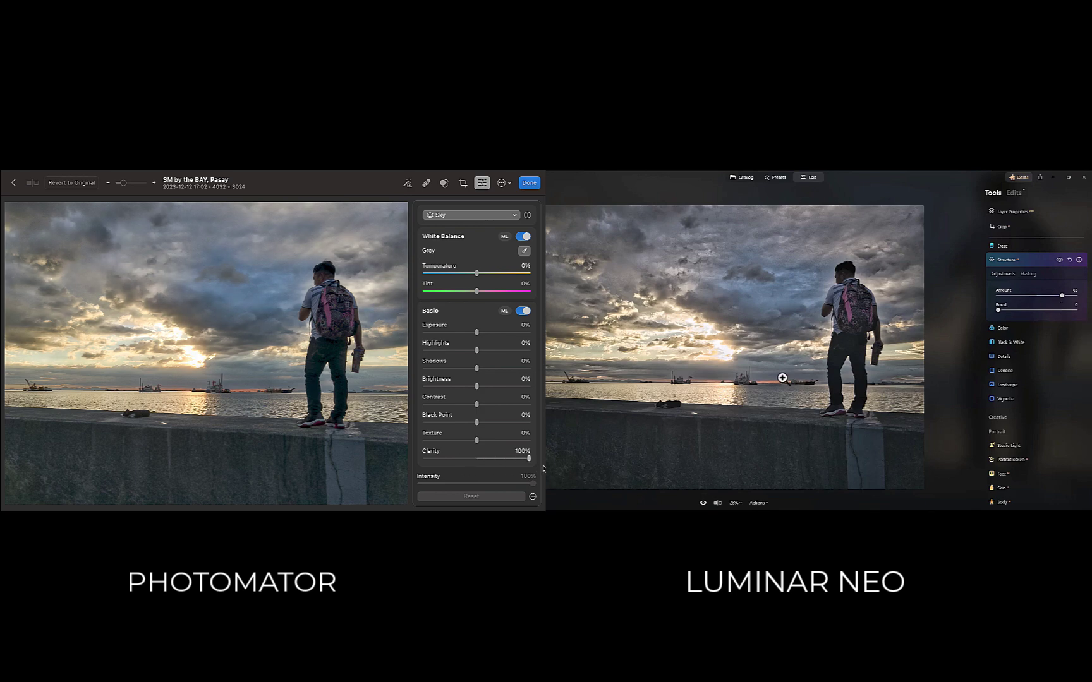
pyautogui.click(702, 503)
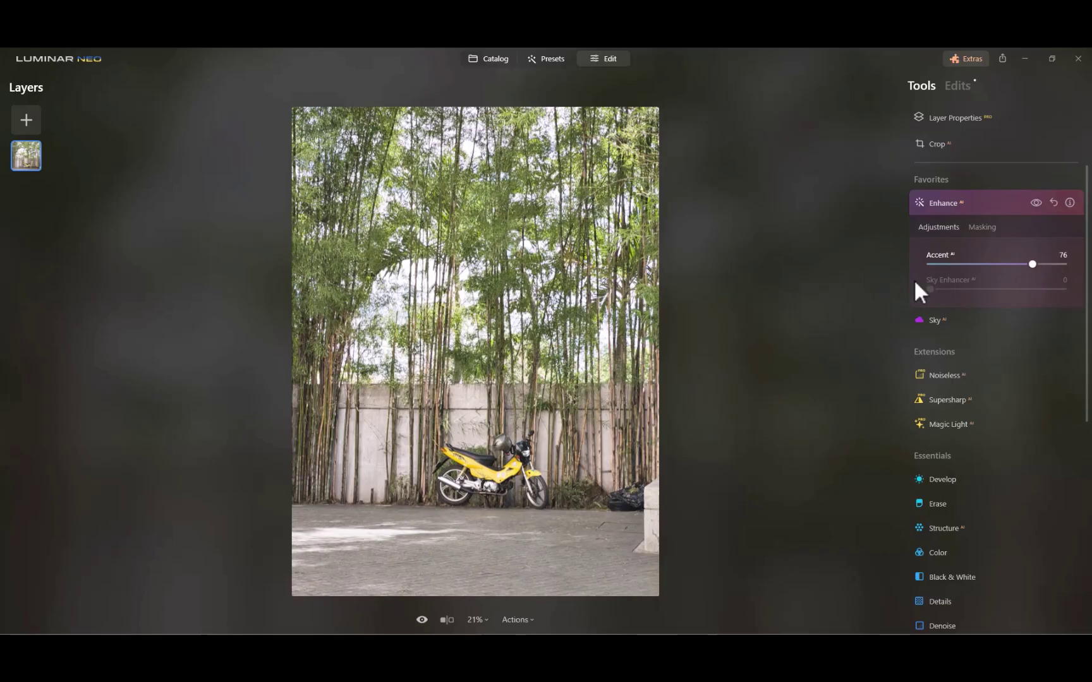
pyautogui.moveTo(915, 282); pyautogui.dragTo(1068, 308)
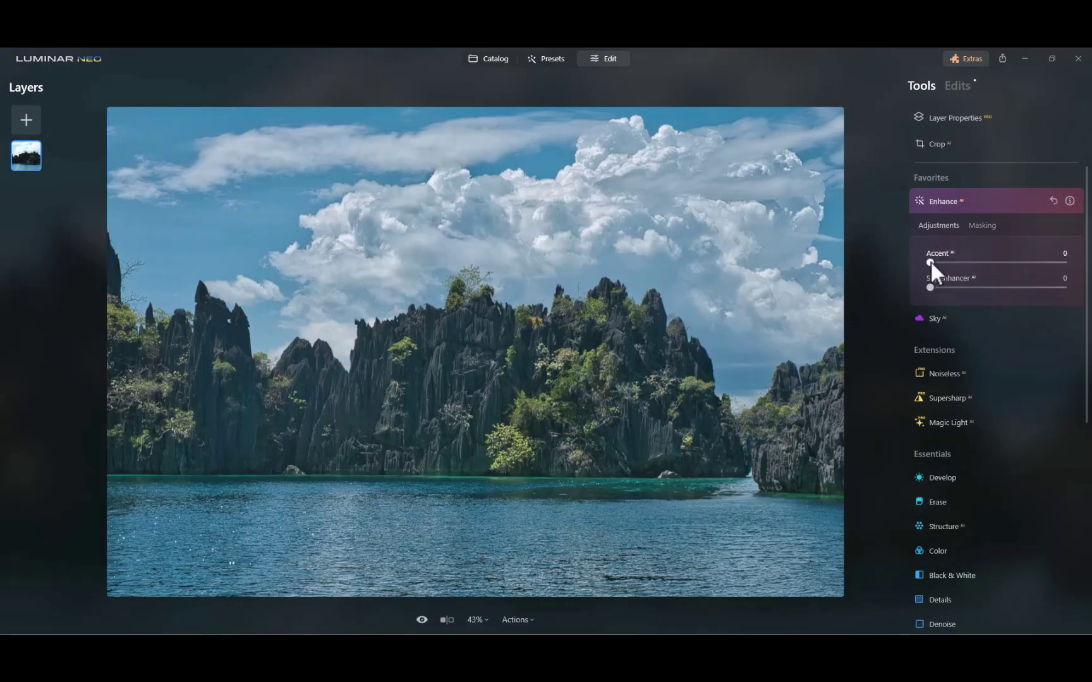
# Try Sky Enhancer on the island sky and Landscape Dehaze on the ship photo
pyautogui.moveTo(929, 287); pyautogui.dragTo(1059, 295)
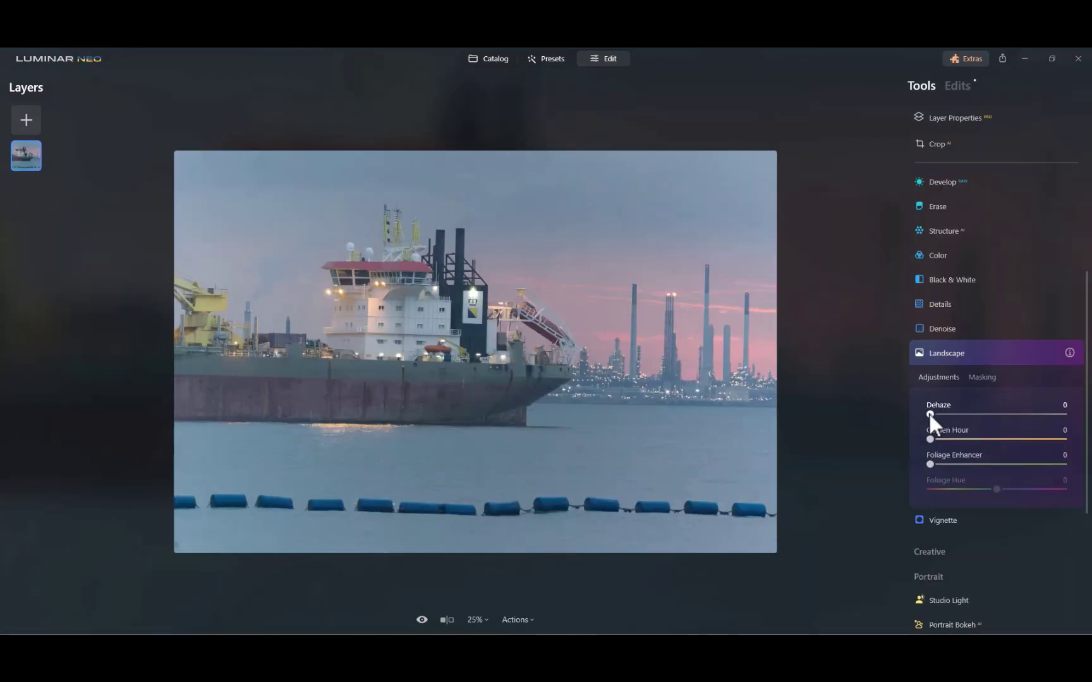
pyautogui.moveTo(930, 414); pyautogui.dragTo(1074, 420)
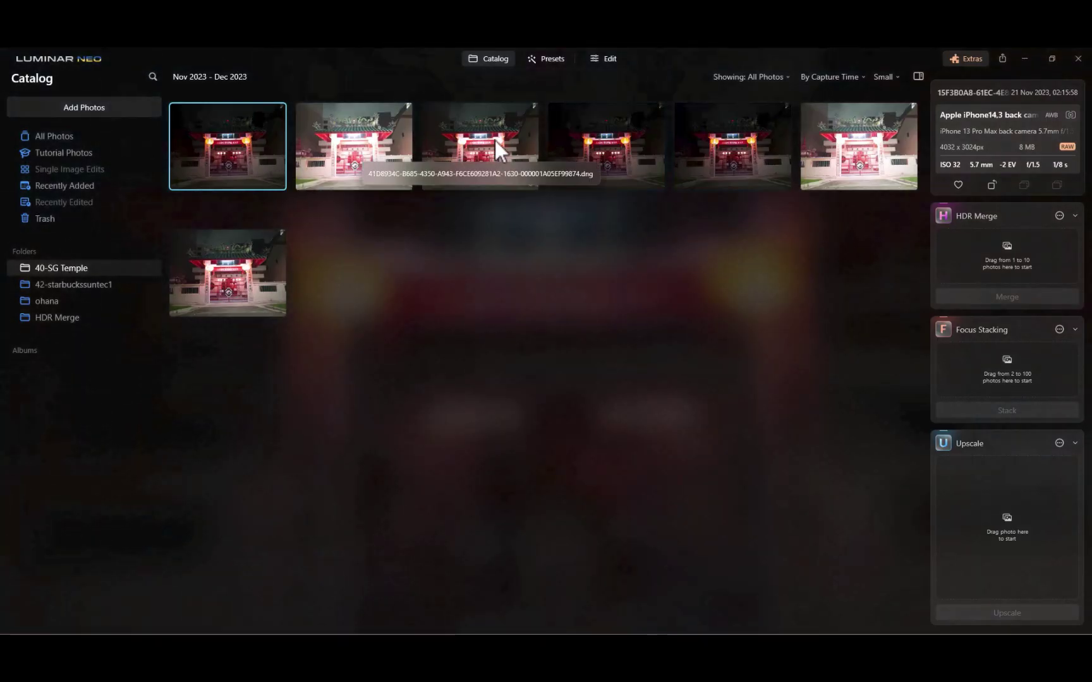
# Merge the first three bracketed temple shots in HDR Merge and open the merged TIF
pyautogui.click(1059, 215)
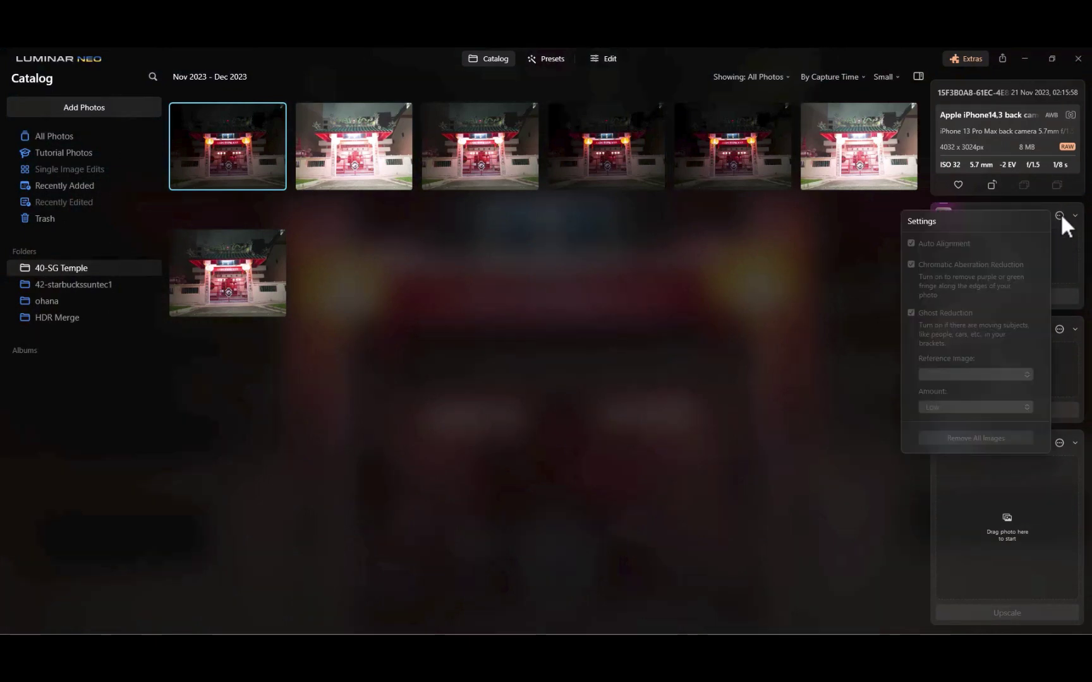
pyautogui.click(1059, 215)
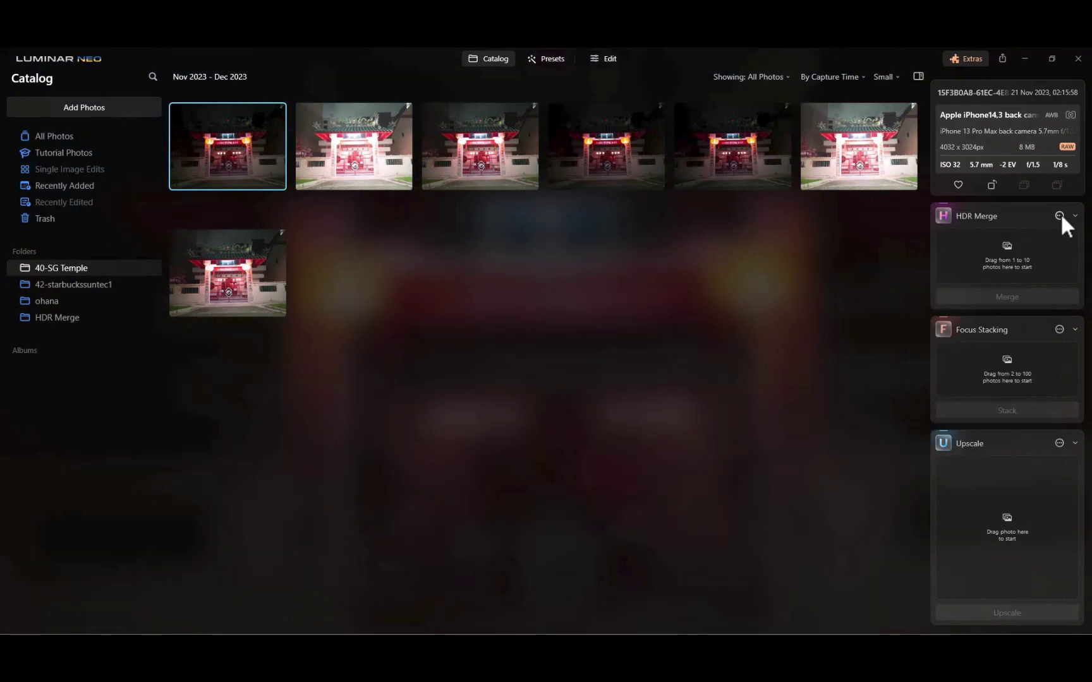
pyautogui.keyDown('shift'); pyautogui.click(456, 158); pyautogui.keyUp('shift')
pyautogui.moveTo(338, 157); pyautogui.dragTo(1016, 257)
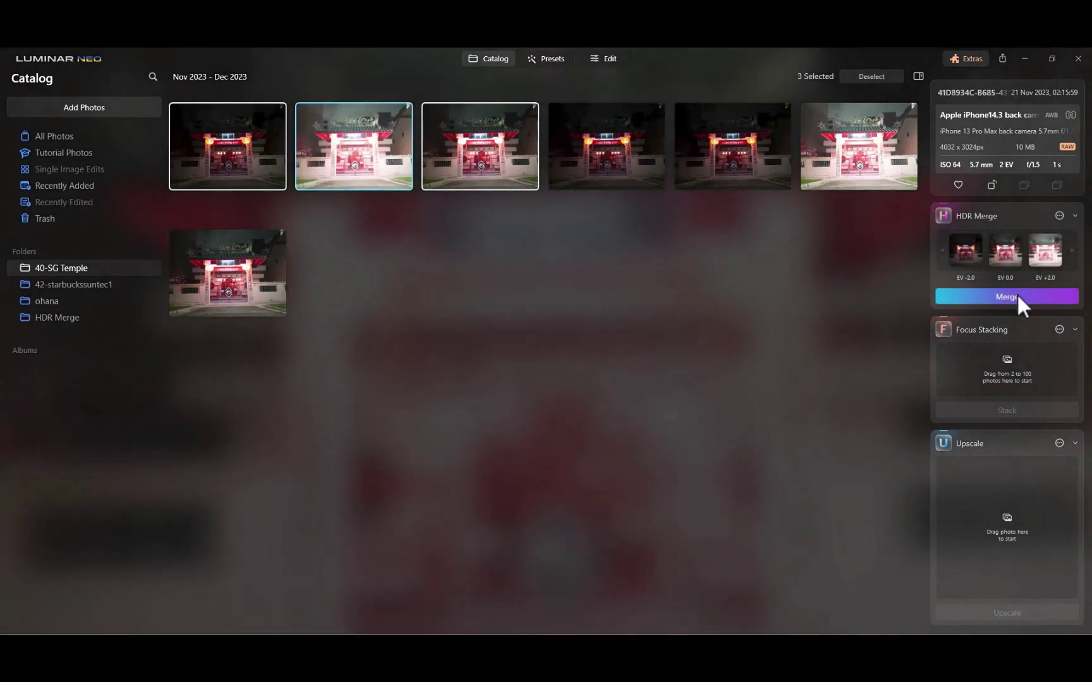
pyautogui.click(1017, 295)
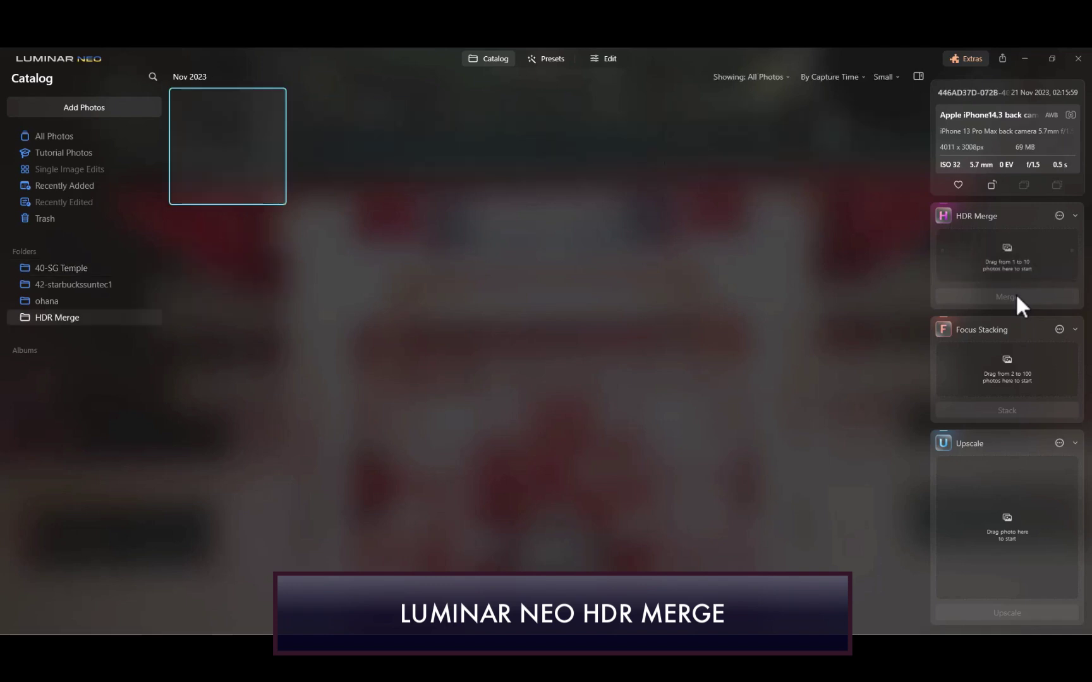
pyautogui.doubleClick(224, 150)
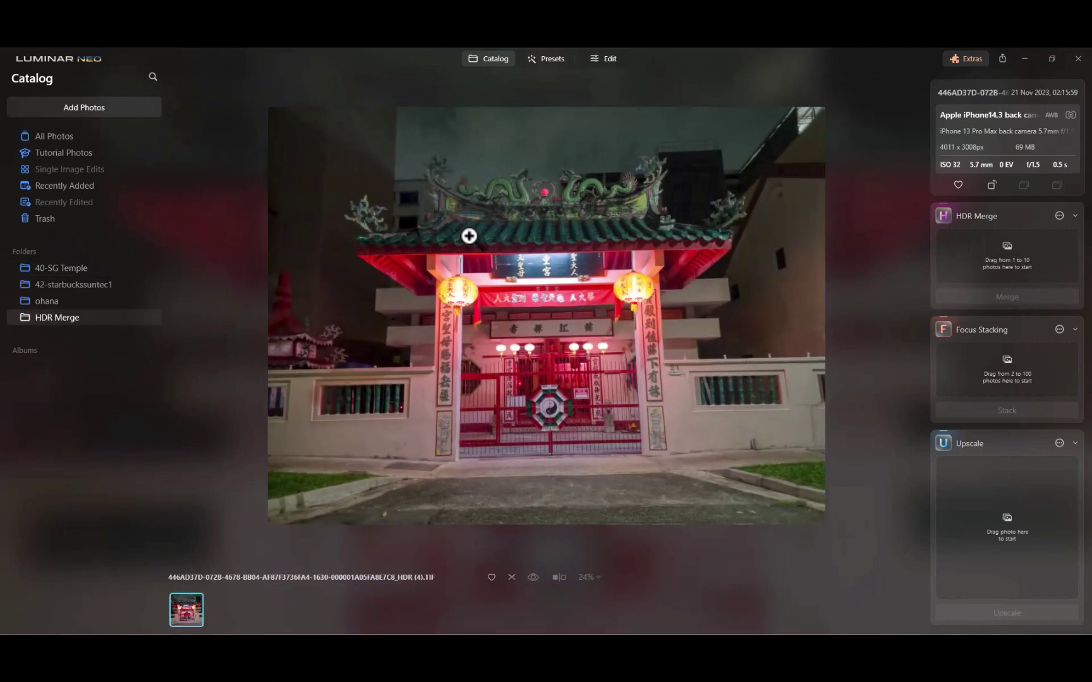
pyautogui.scroll(2, 580, 276)
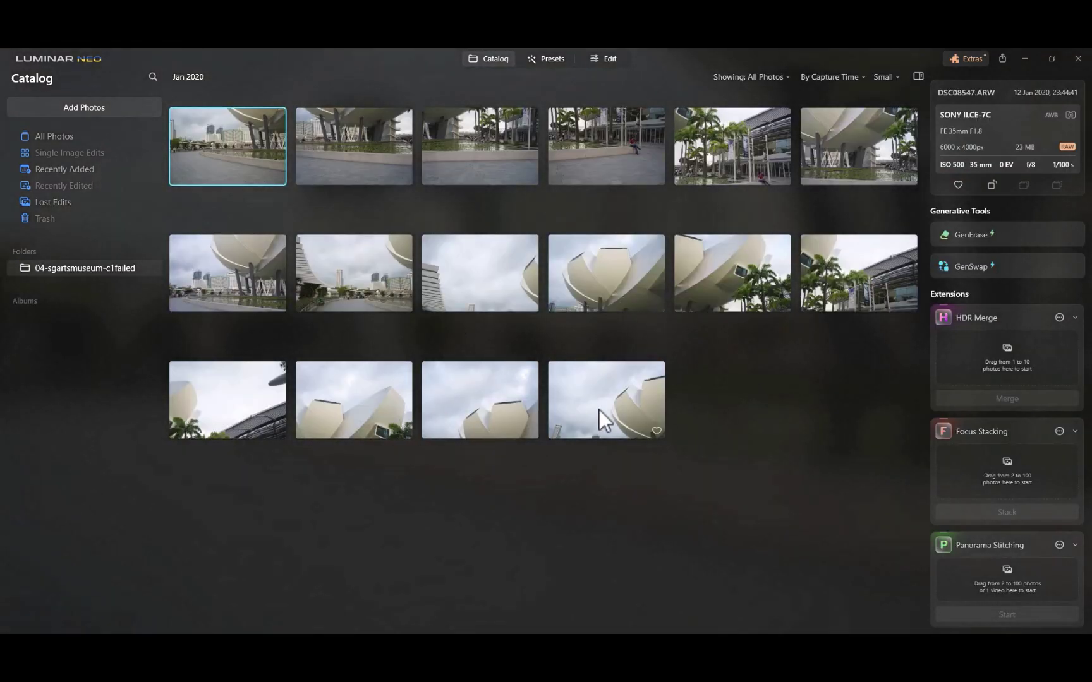
# Stitch all 16 museum photos into a panorama and pick the projection that fills the frame
pyautogui.hotkey('ctrl', 'a')
pyautogui.moveTo(745, 153); pyautogui.dragTo(1006, 577)
pyautogui.click(1004, 610)
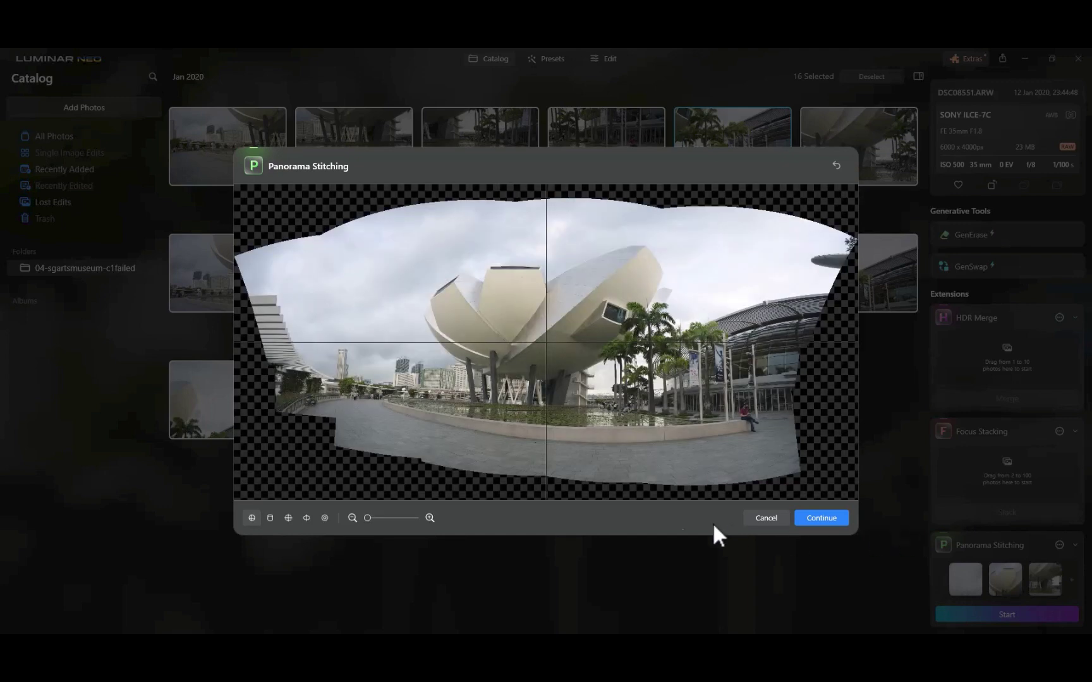
pyautogui.click(270, 518)
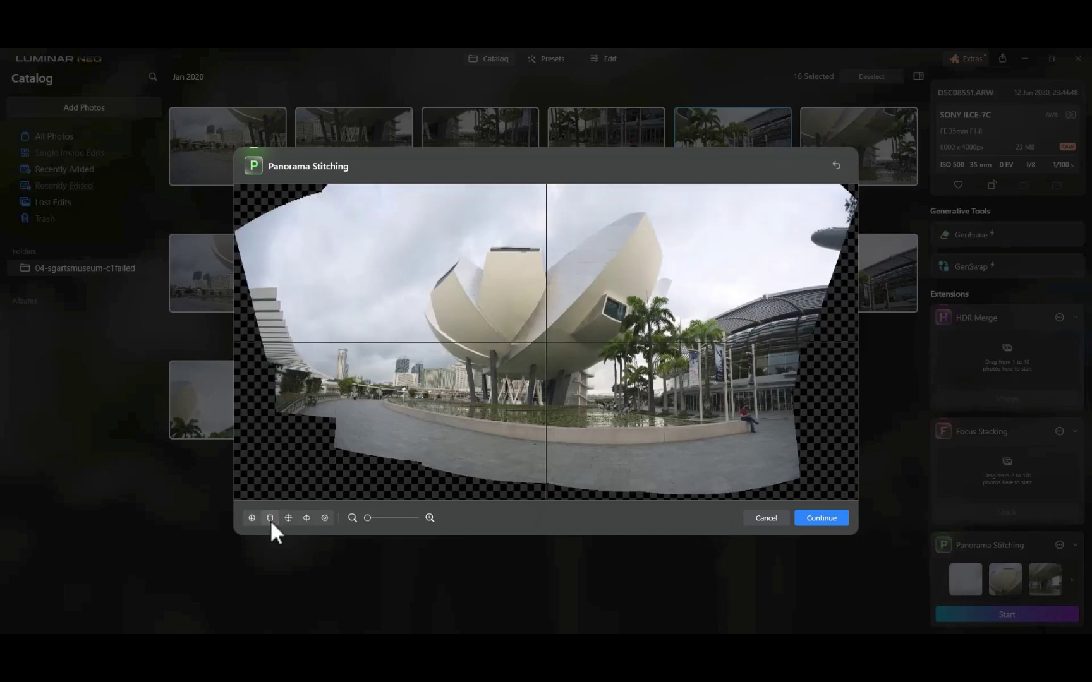
pyautogui.click(288, 518)
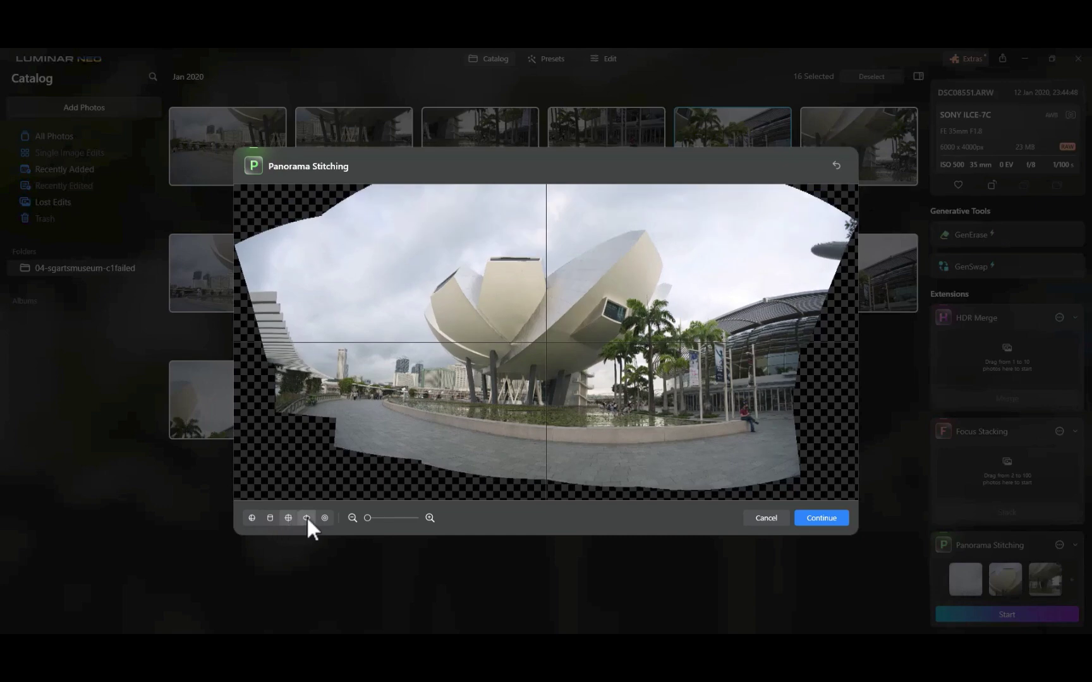
pyautogui.click(306, 518)
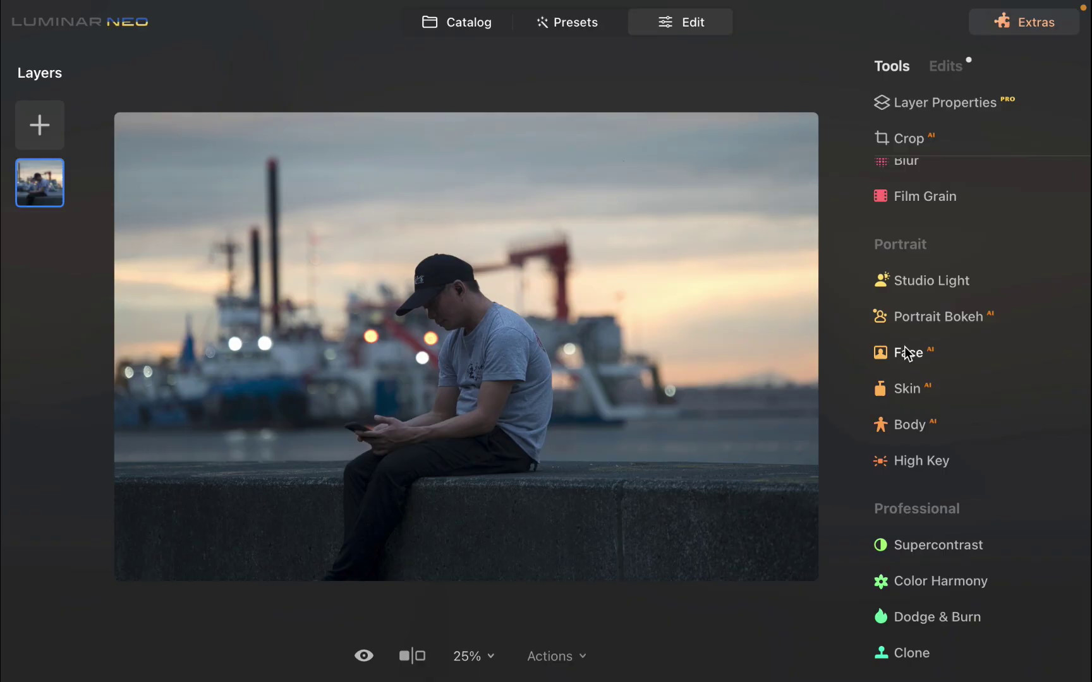
# Set Portrait Bokeh Amount to 98 on the seated man photo and toggle it to compare
pyautogui.click(899, 322)
pyautogui.moveTo(900, 395); pyautogui.dragTo(1084, 396)
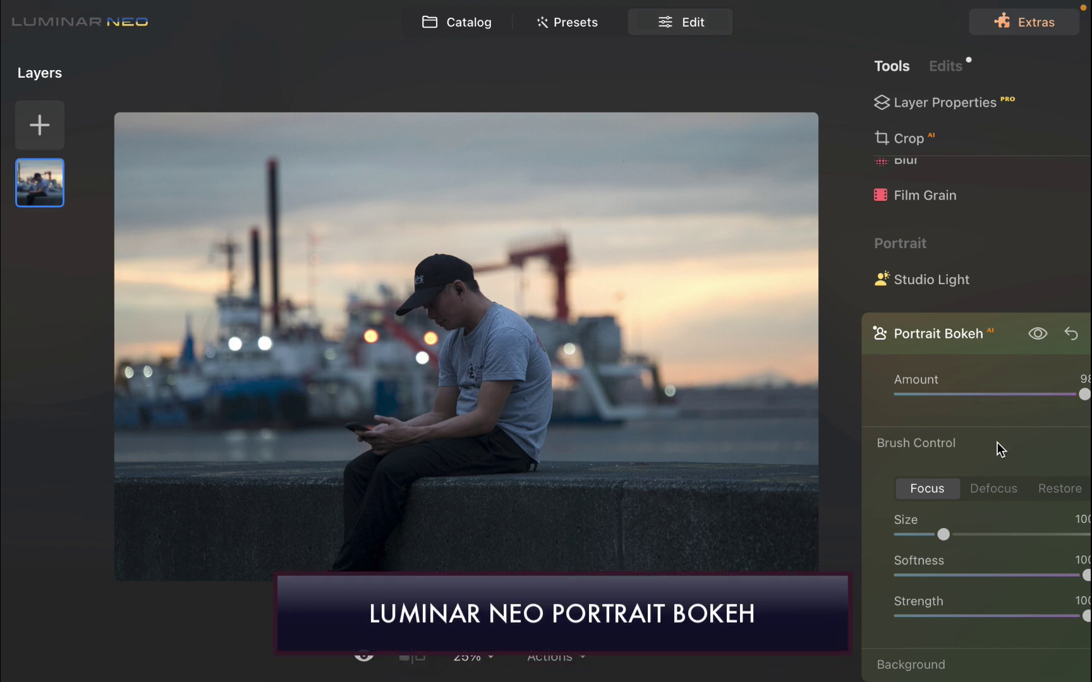
pyautogui.click(1038, 335)
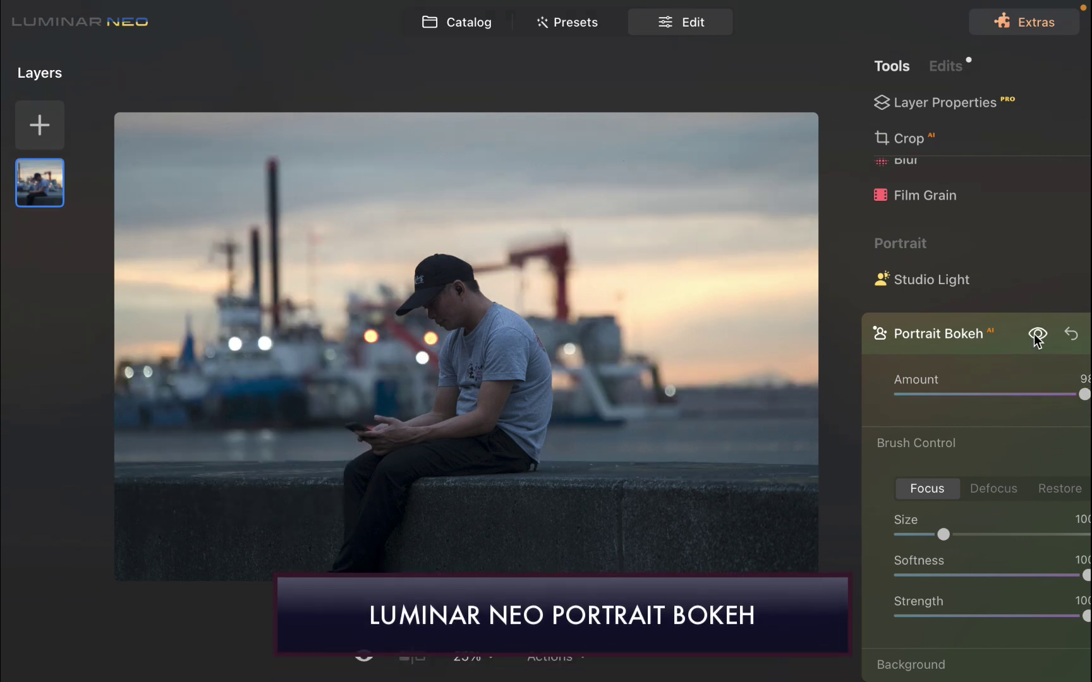
pyautogui.click(1037, 335)
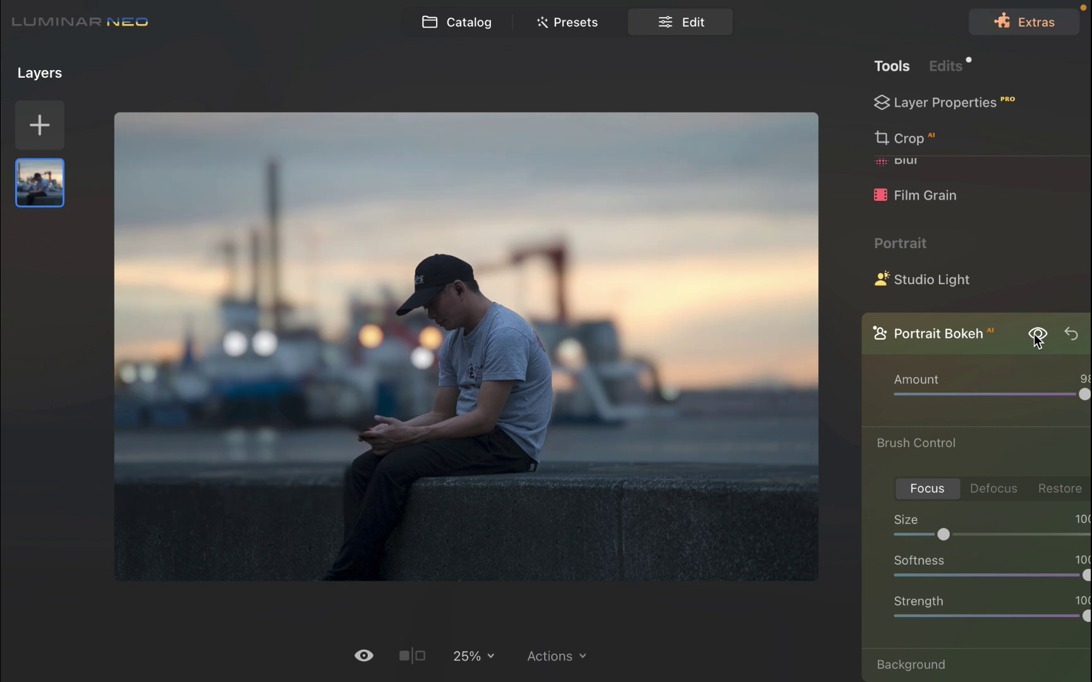
pyautogui.click(1038, 335)
pyautogui.click(1037, 336)
pyautogui.click(1036, 336)
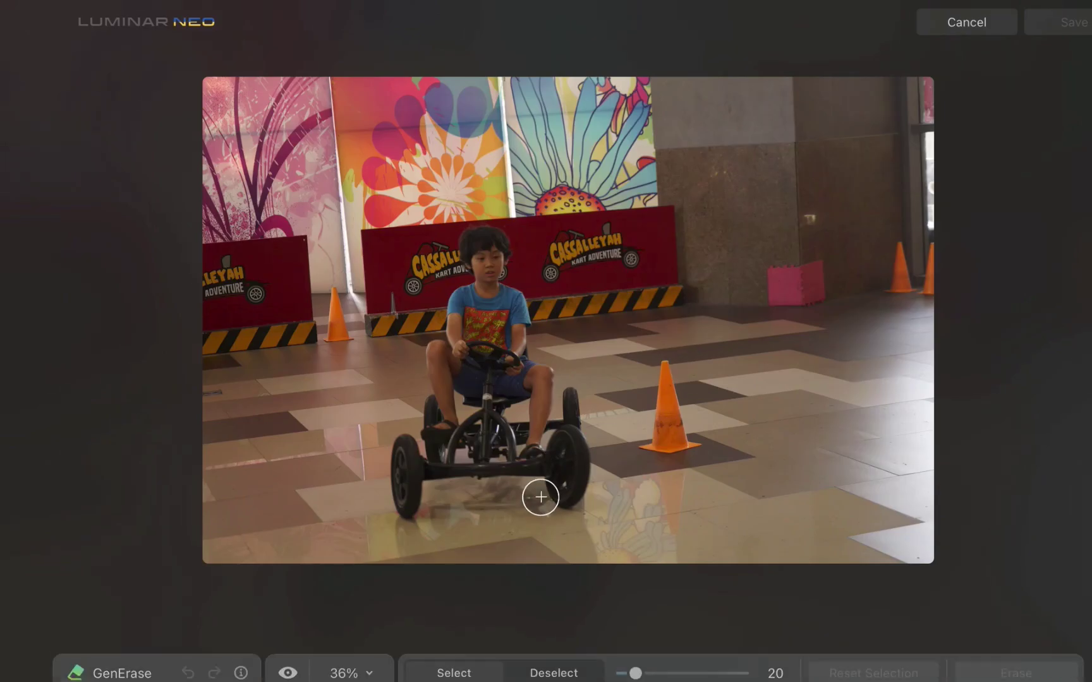
# Erase the boy and go-kart with GenErase, then begin adjusting Enhance AI Accent on the ship photo
pyautogui.moveTo(570, 499)
pyautogui.mouseDown()
pyautogui.moveTo(567, 418)
pyautogui.moveTo(528, 431)
pyautogui.moveTo(508, 336)
pyautogui.moveTo(492, 331)
pyautogui.moveTo(491, 257)
pyautogui.moveTo(491, 301)
pyautogui.moveTo(461, 350)
pyautogui.moveTo(474, 438)
pyautogui.moveTo(427, 454)
pyautogui.moveTo(421, 499)
pyautogui.moveTo(471, 497)
pyautogui.moveTo(528, 446)
pyautogui.mouseUp()
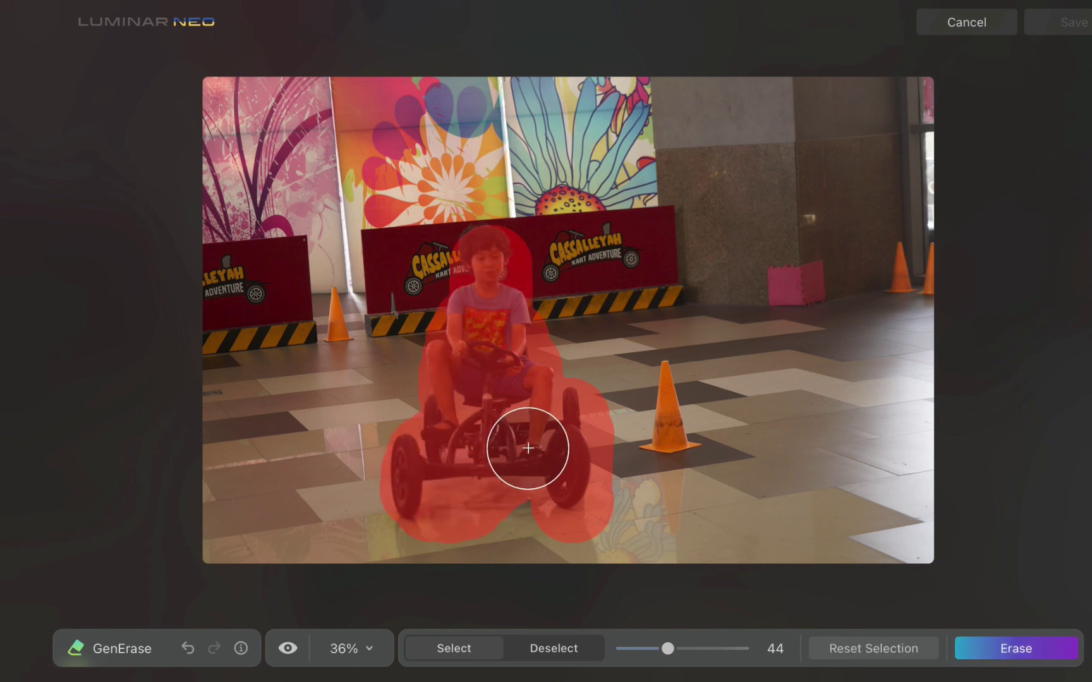
pyautogui.click(1007, 650)
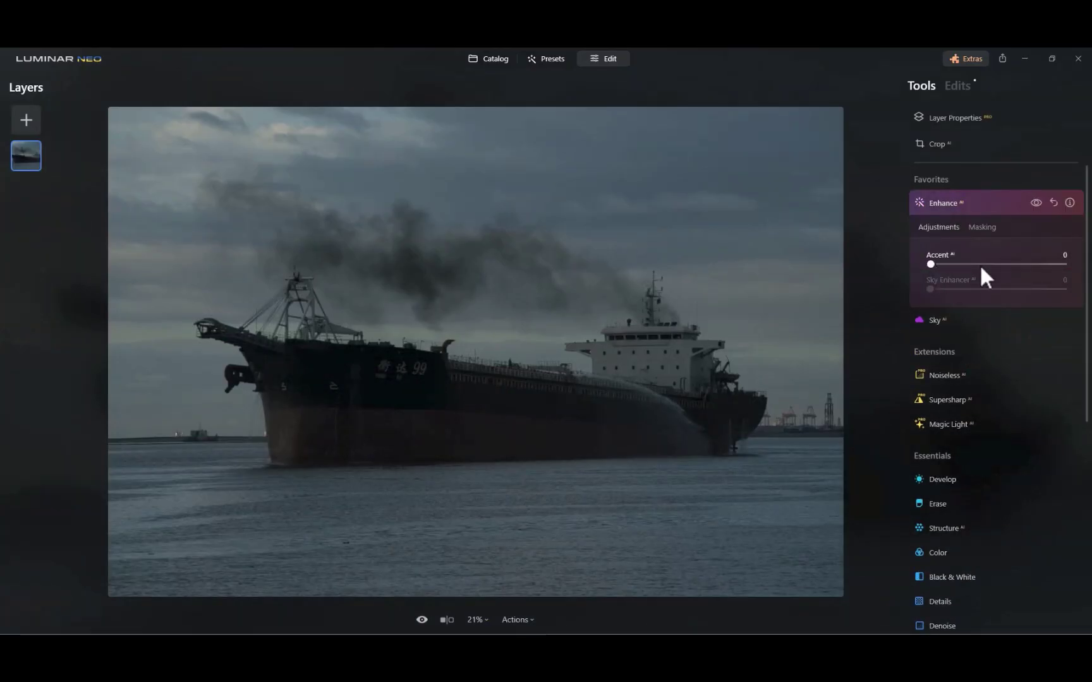
pyautogui.moveTo(979, 264); pyautogui.dragTo(1047, 265)
# Raise Enhance AI Accent to 100 and compare the ship photo with its original
pyautogui.moveTo(1082, 325); pyautogui.dragTo(1074, 341)
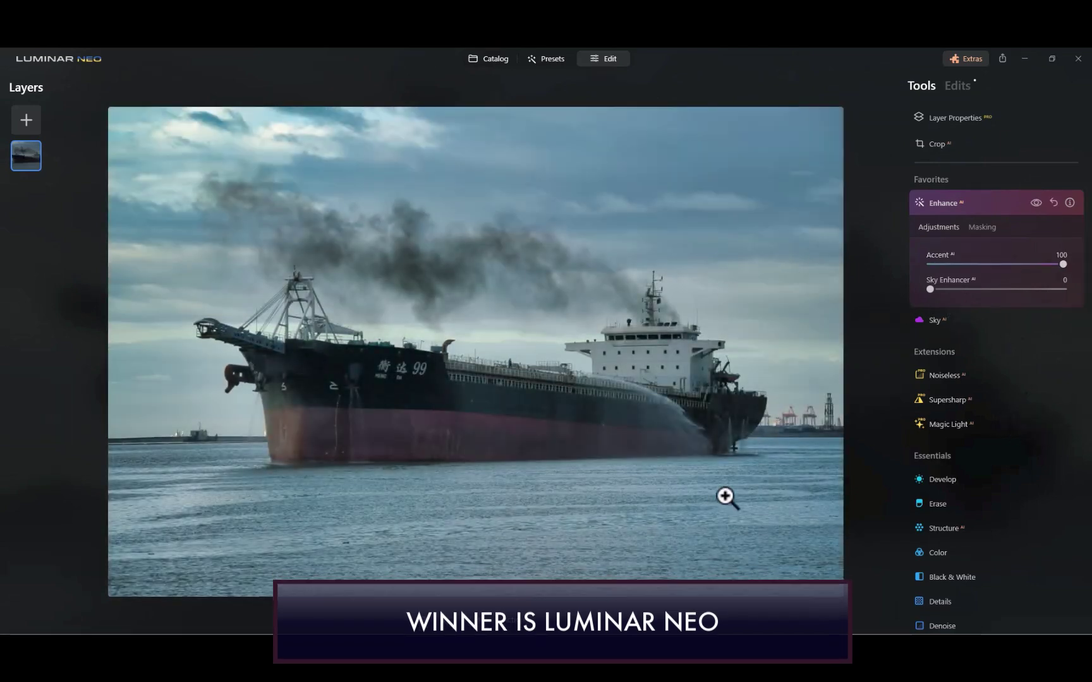
pyautogui.click(427, 622)
pyautogui.click(428, 622)
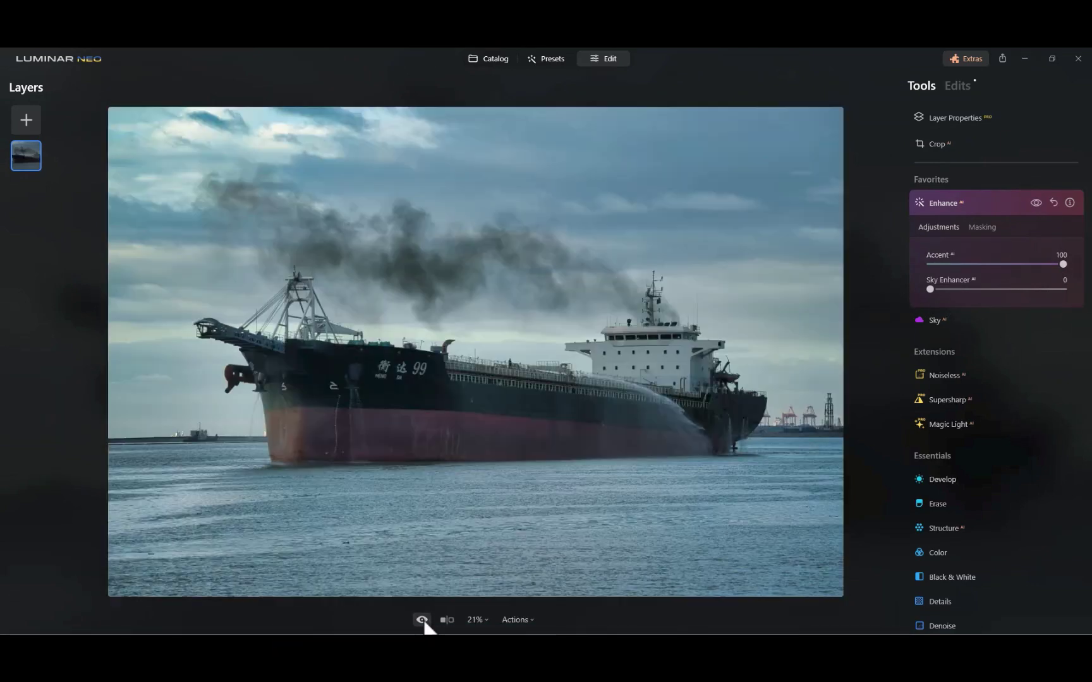
pyautogui.click(428, 623)
pyautogui.scroll(-5, 1004, 464)
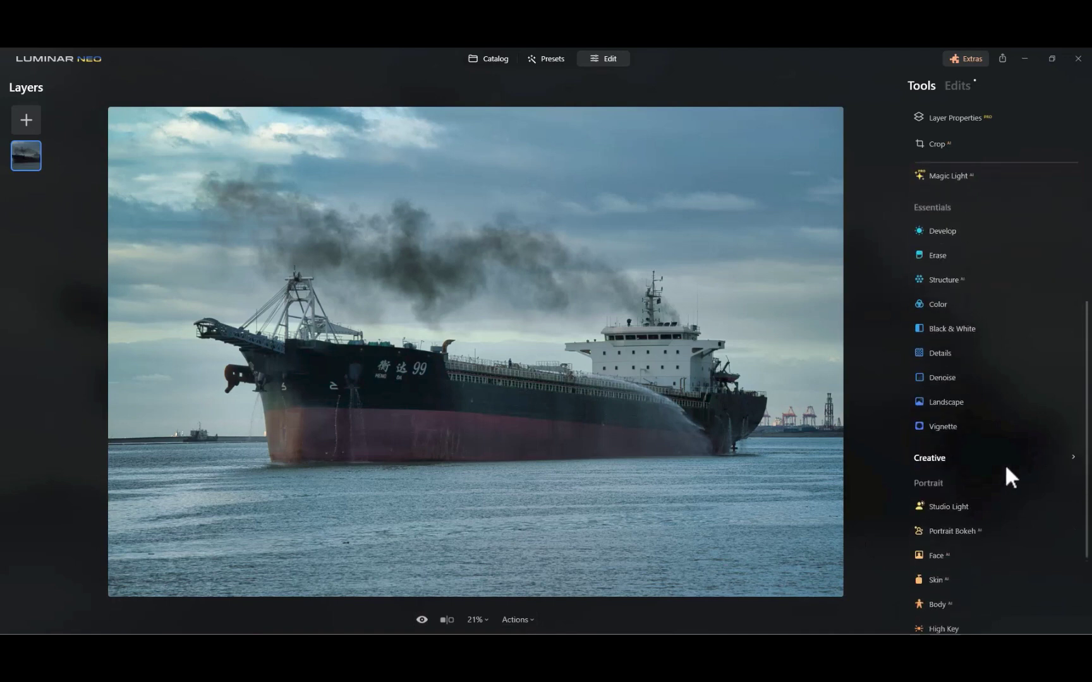
# Set Structure Amount to 47 and check the edited ship against the original
pyautogui.click(940, 257)
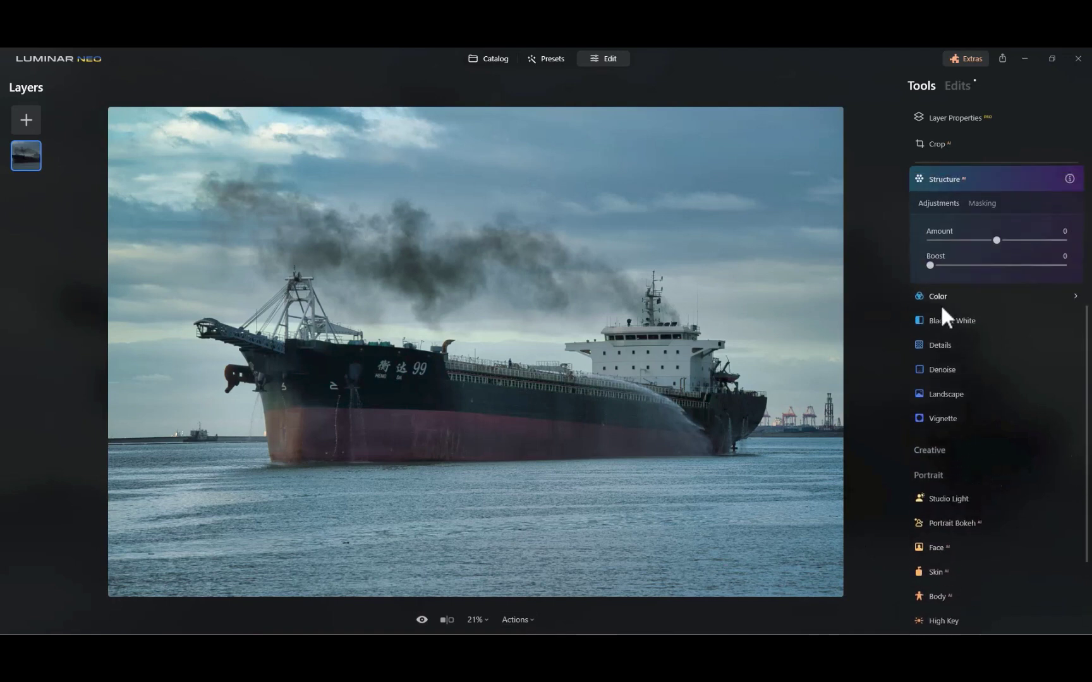
pyautogui.moveTo(997, 261); pyautogui.dragTo(1044, 273)
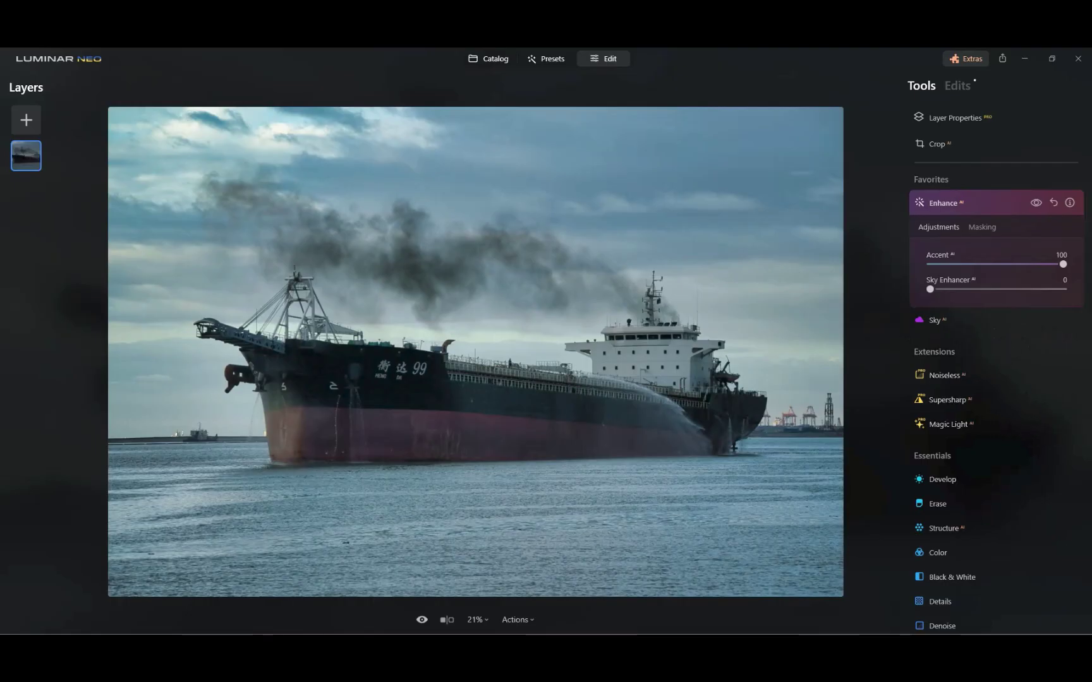
pyautogui.click(422, 619)
pyautogui.click(422, 620)
pyautogui.click(422, 620)
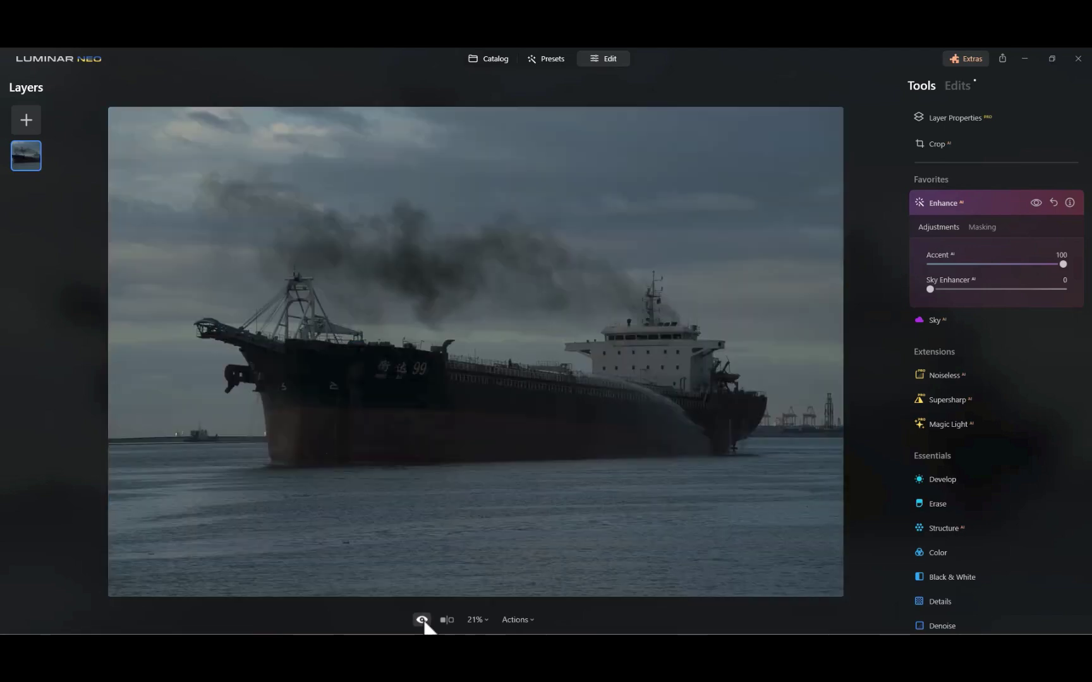
pyautogui.scroll(-2, 1040, 453)
pyautogui.scroll(-2, 1004, 464)
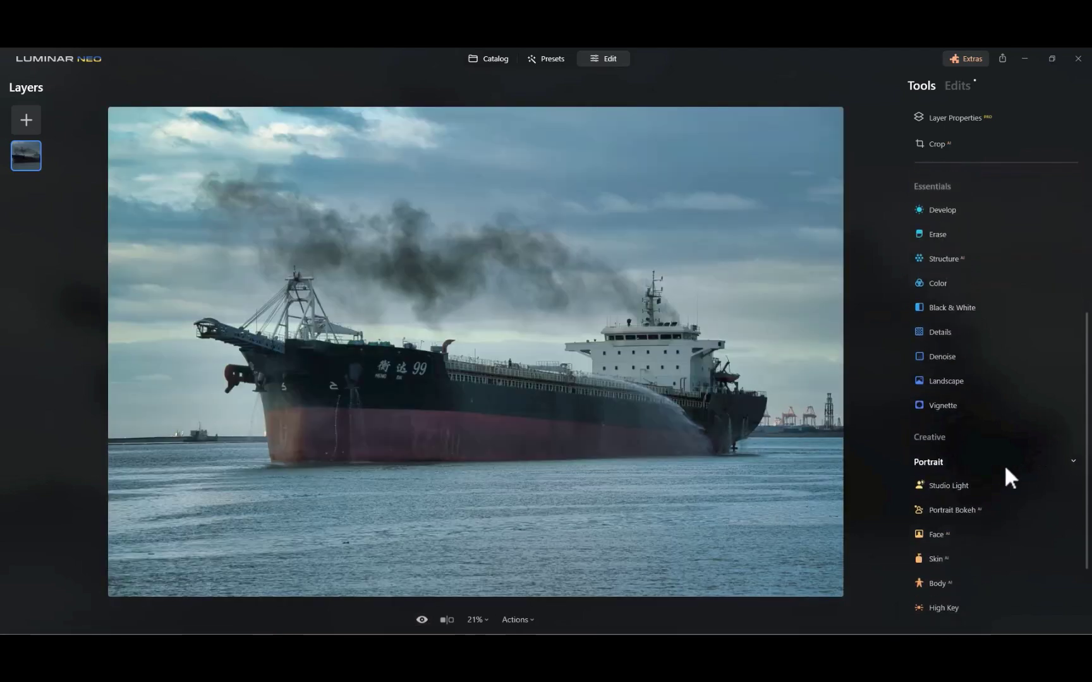
pyautogui.scroll(-1, 937, 262)
pyautogui.scroll(2, 939, 258)
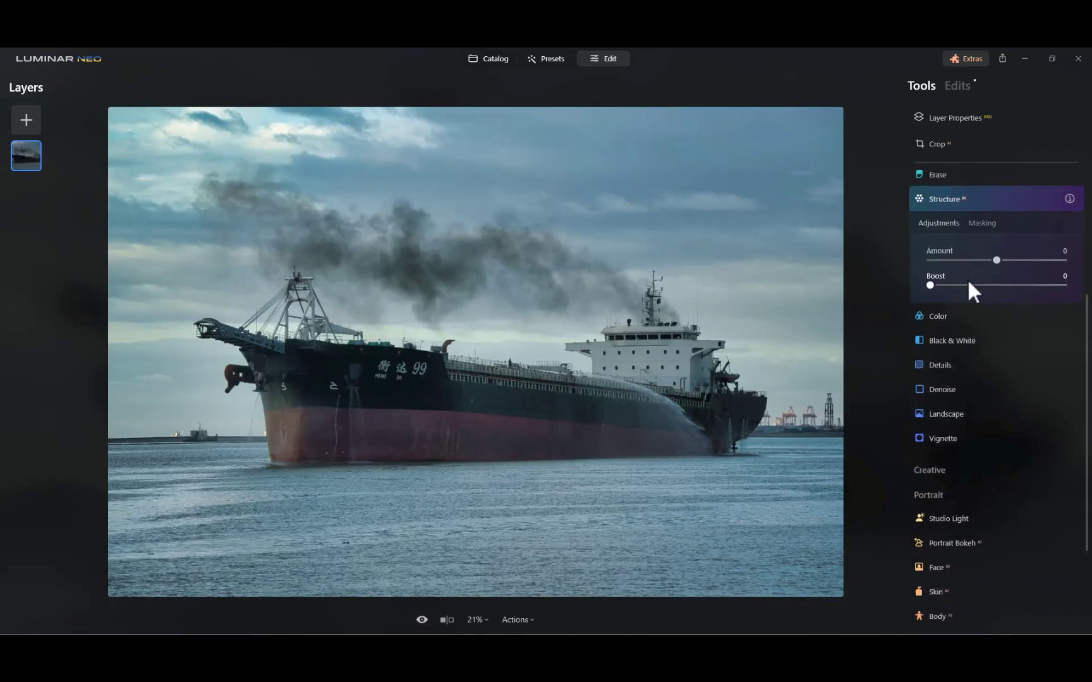
pyautogui.moveTo(992, 261); pyautogui.dragTo(1033, 305)
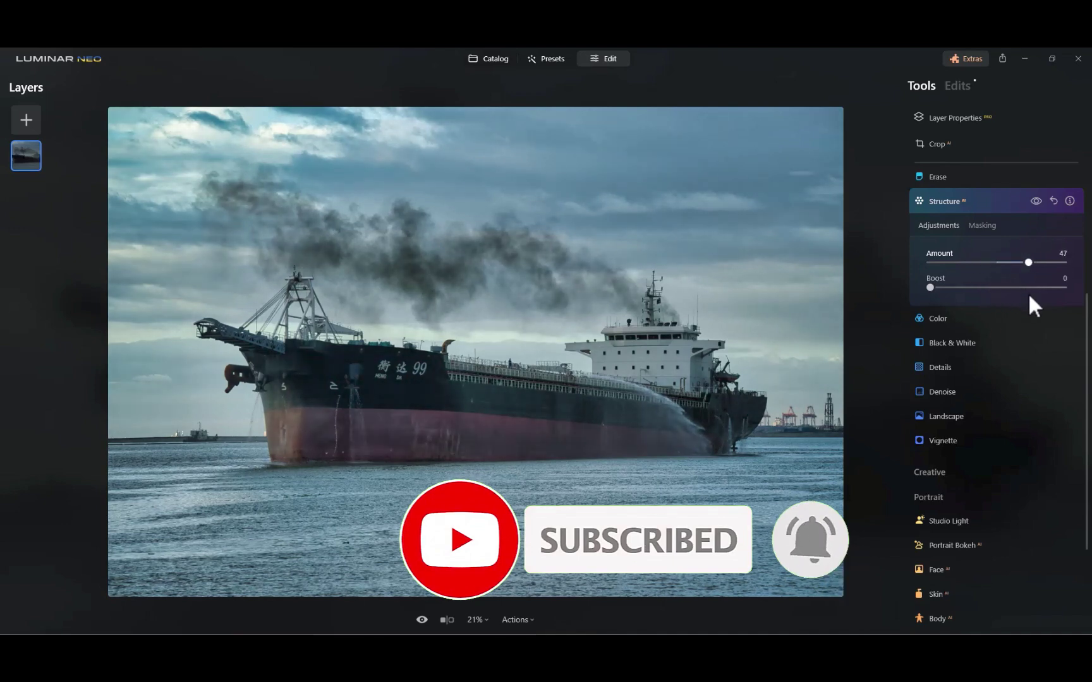